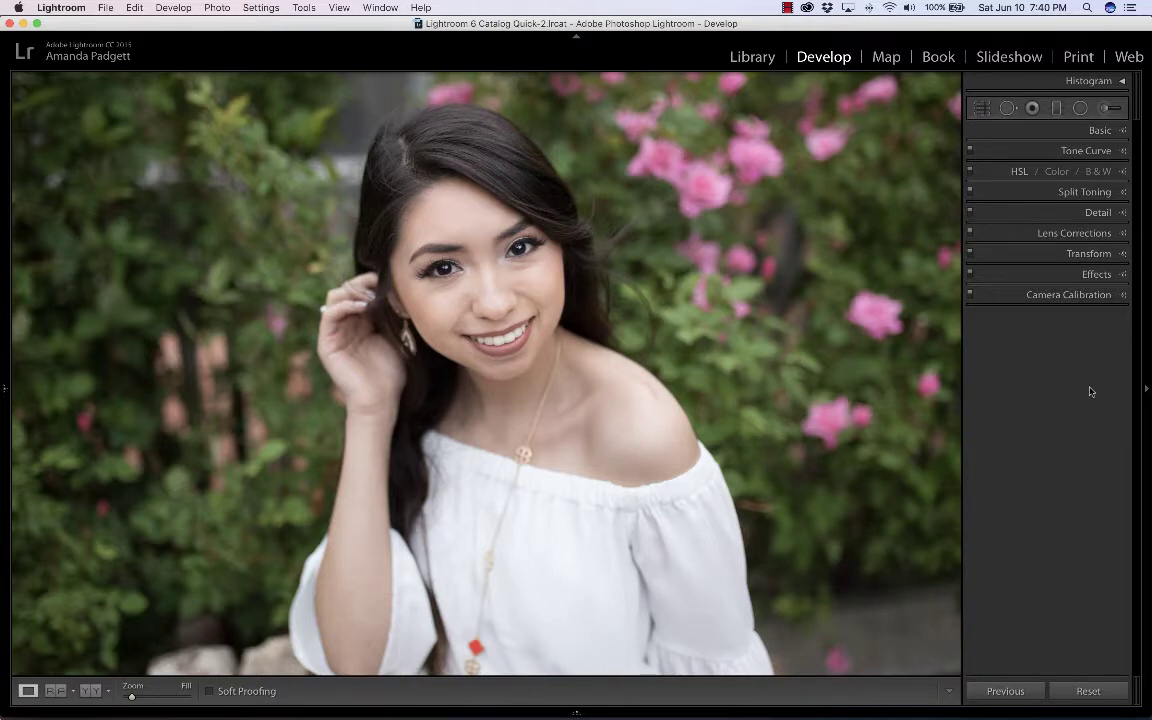
Compare the portrait's before and after versions side by side in an enlarged view, and return to the single-photo view with the adjustments showing
key("y")
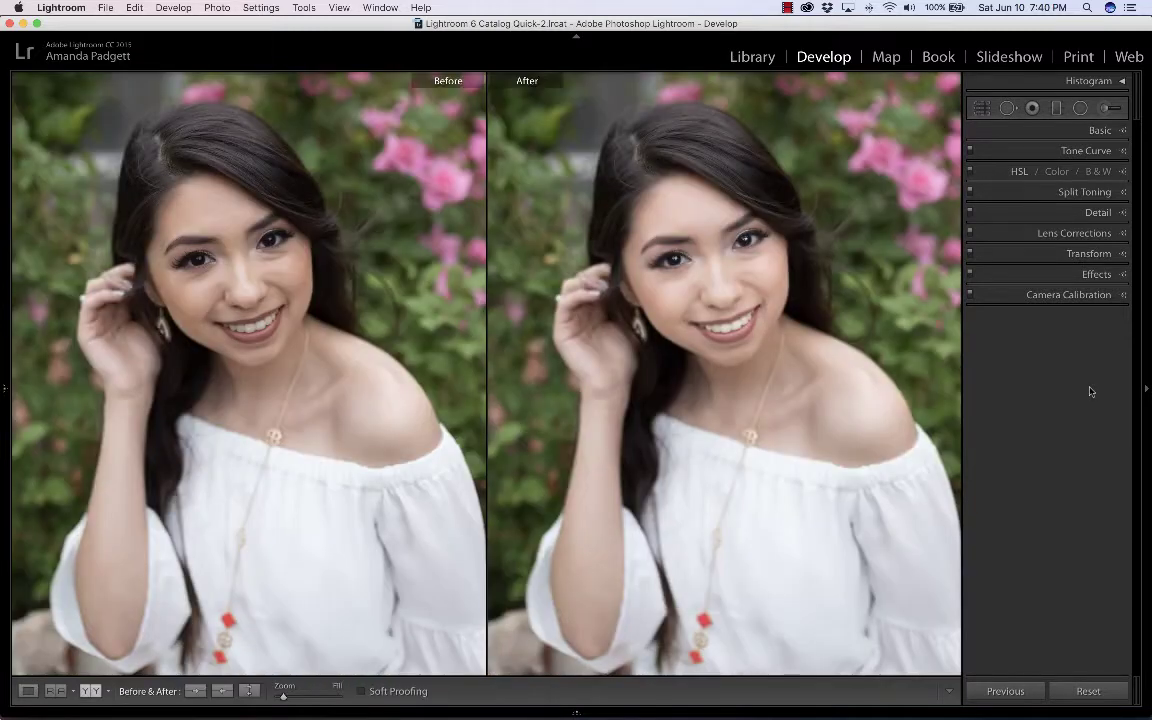
left_click(1147, 390)
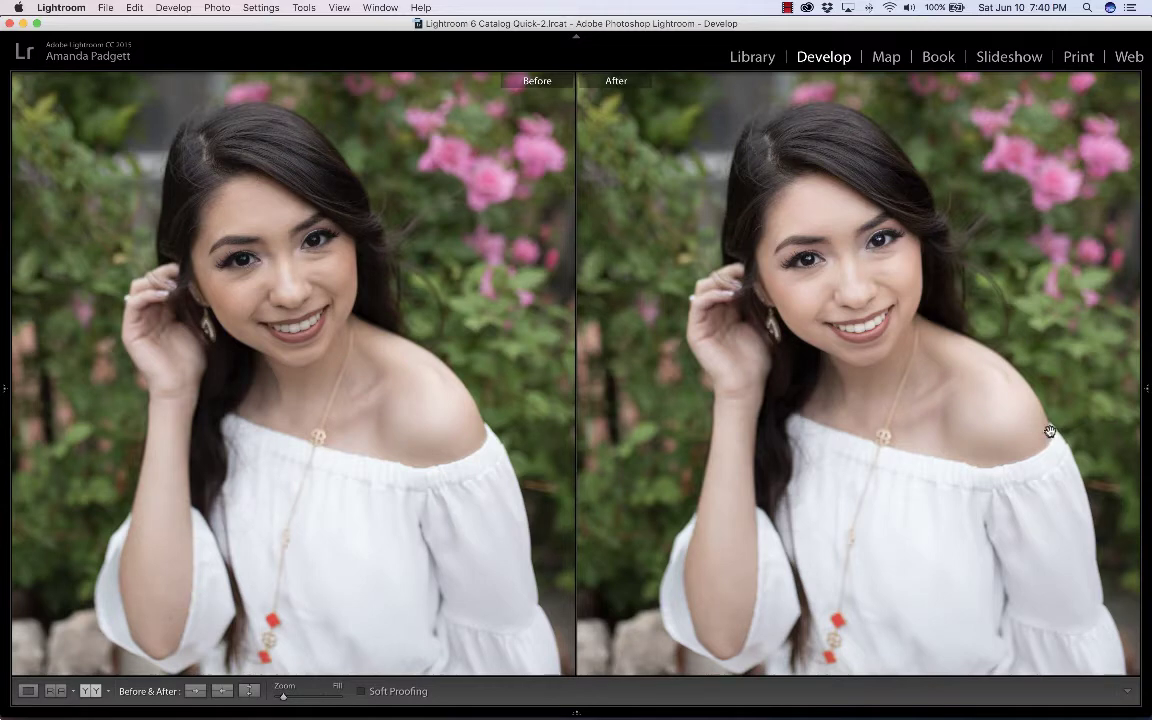
mouse_move(1146, 440)
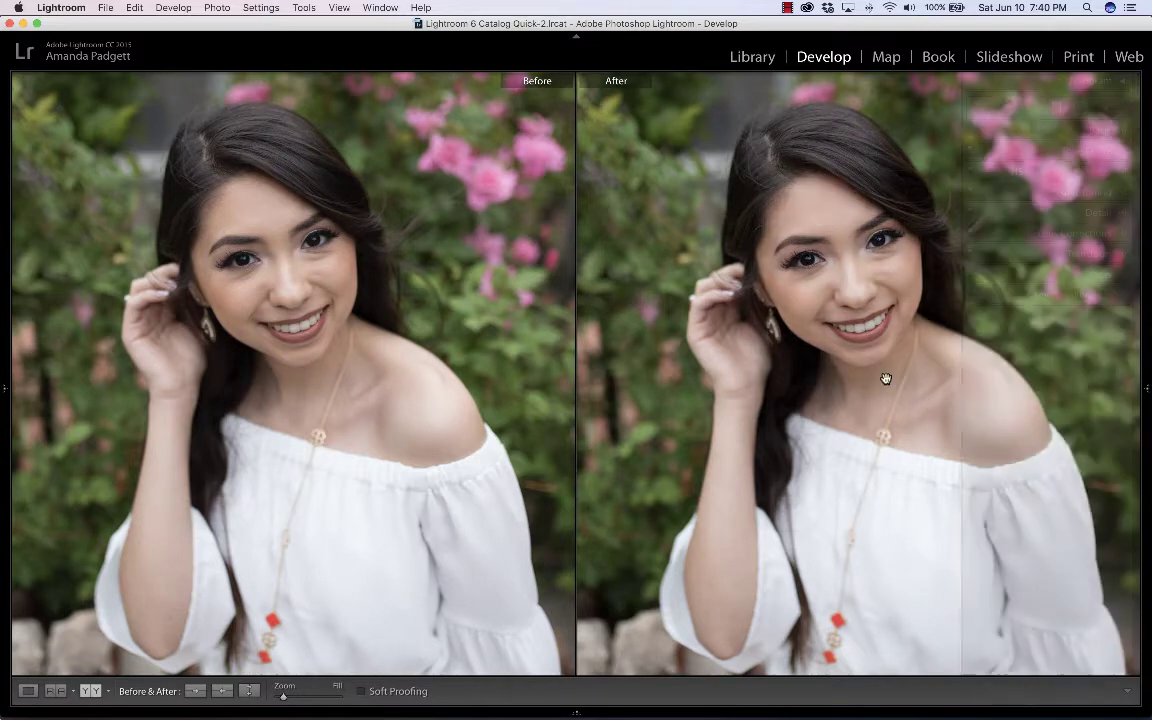
key("y")
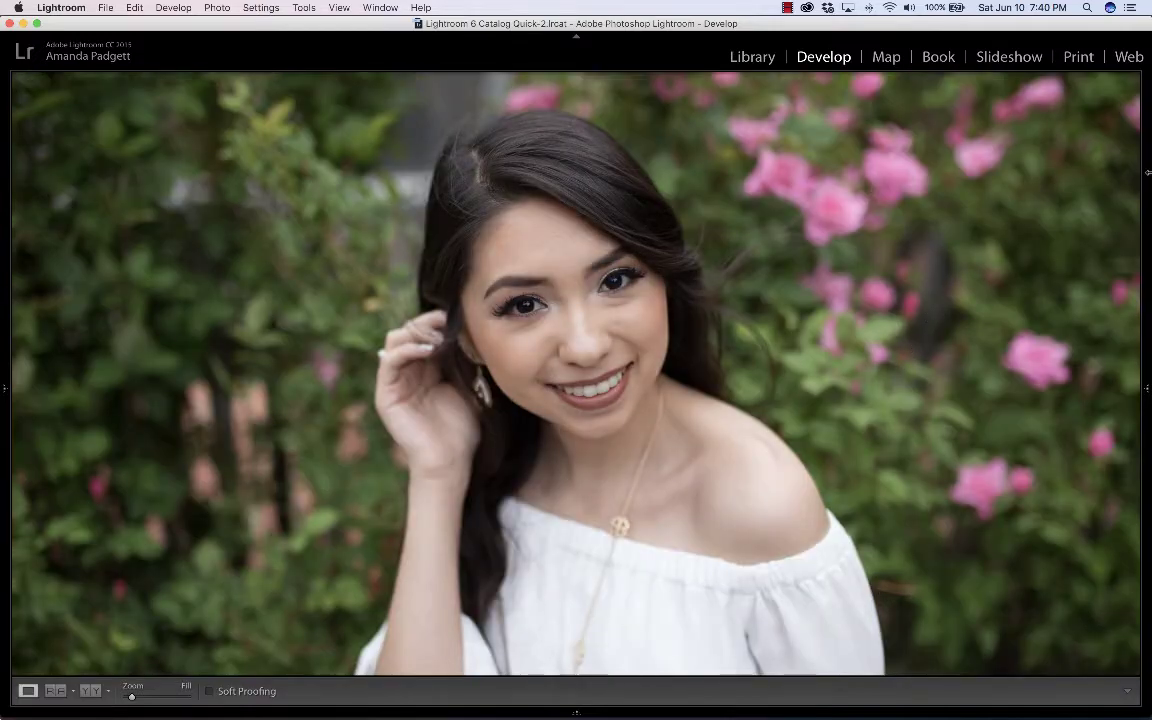
mouse_move(1147, 391)
key("Right")
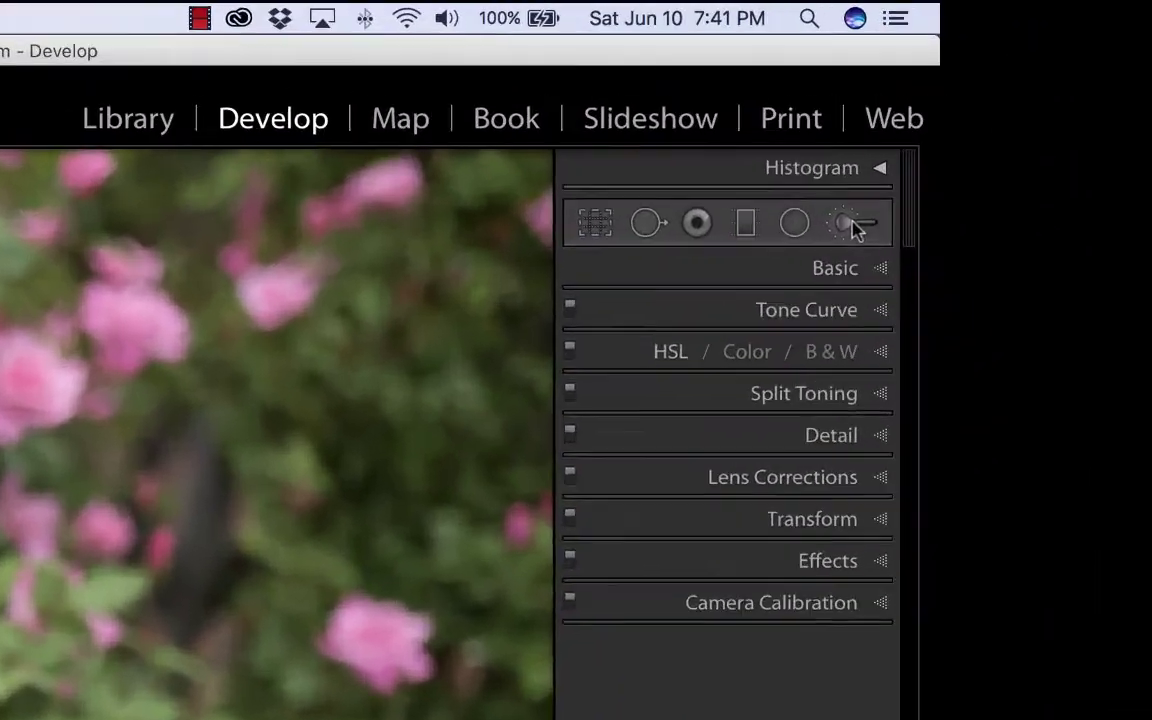
Set the Adjustment Brush to the Portrait - Add Light preset with flow 52 and paint light onto the subject's face
left_click(1108, 110)
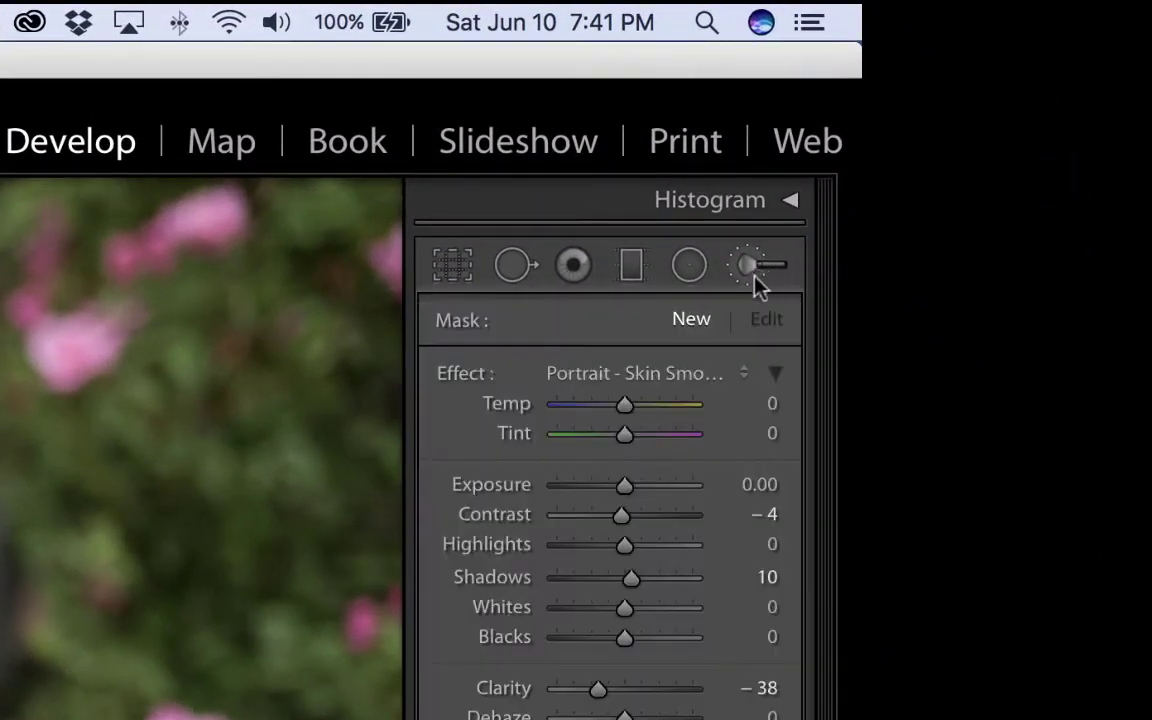
left_click(620, 375)
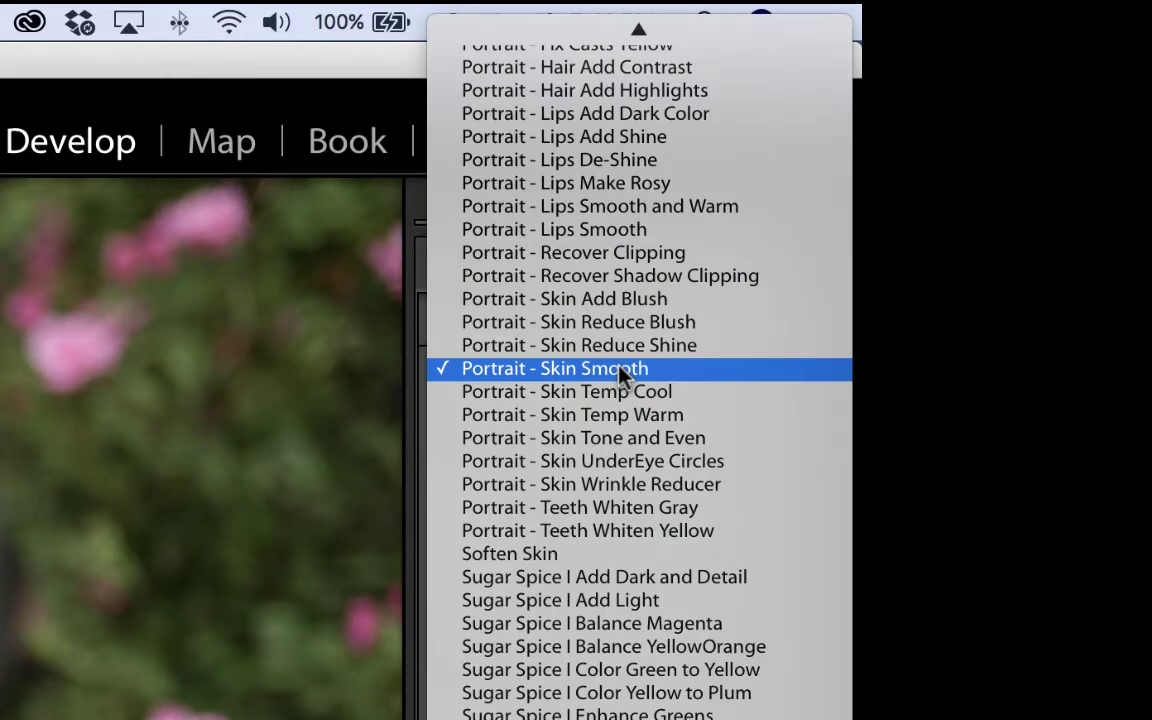
scroll(620, 450, "up", 5)
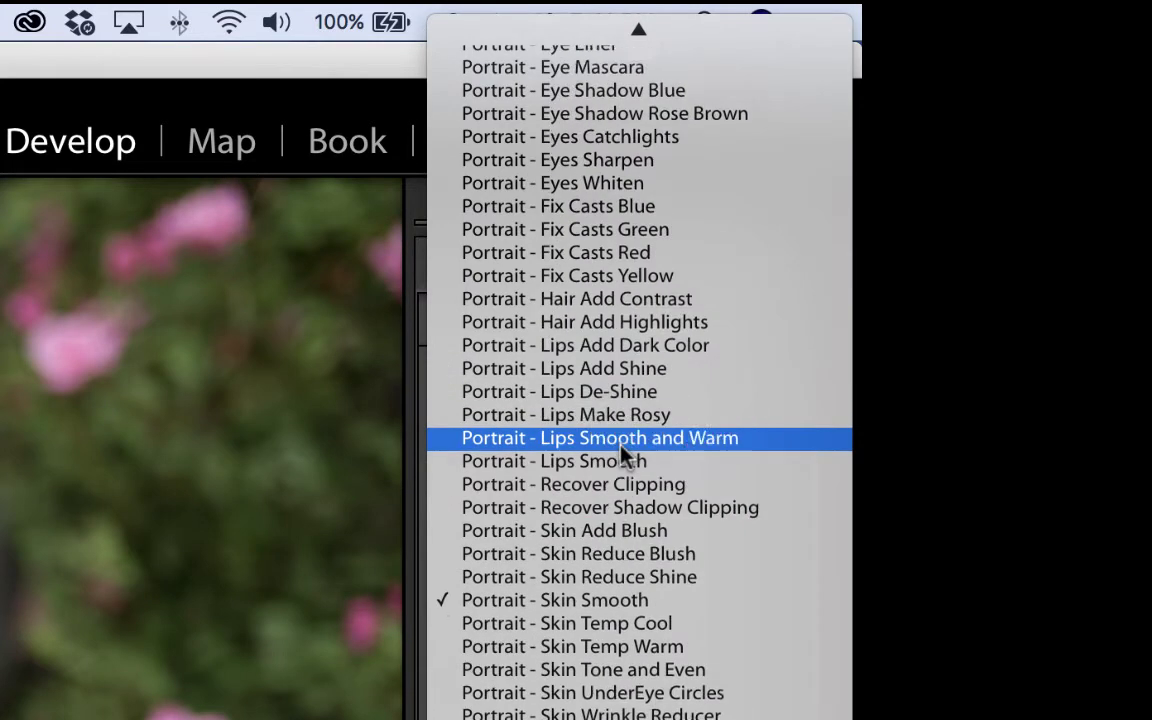
scroll(620, 455, "up", 5)
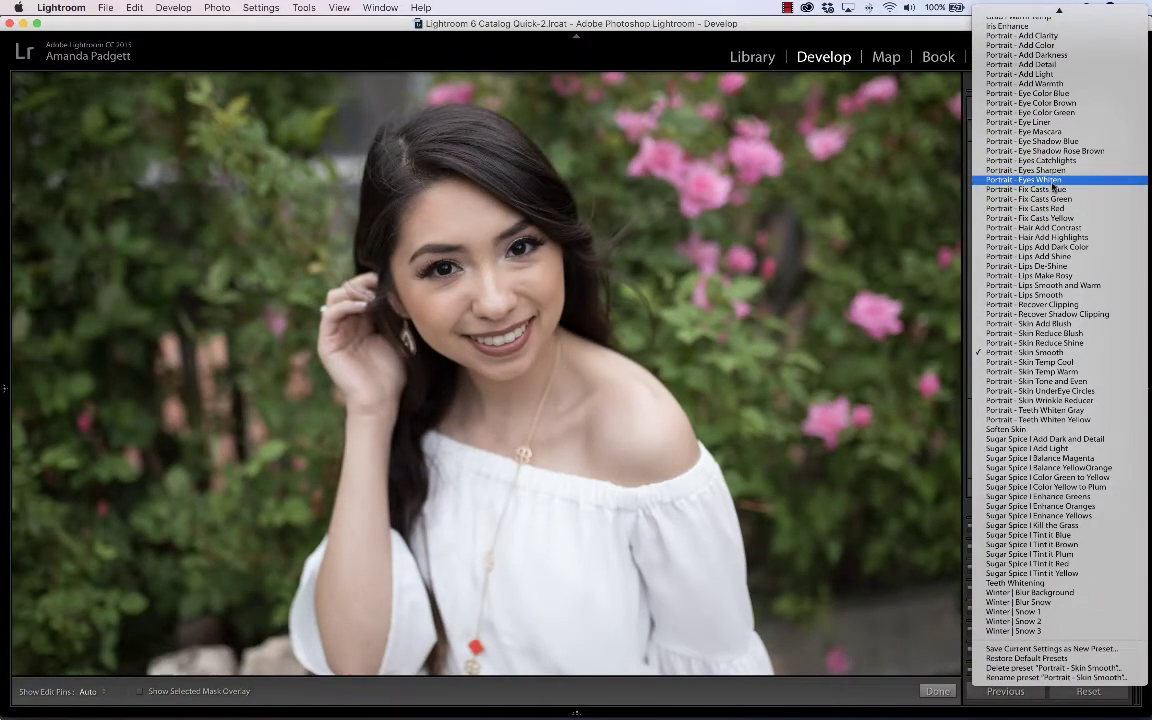
scroll(1052, 186, "up", 7)
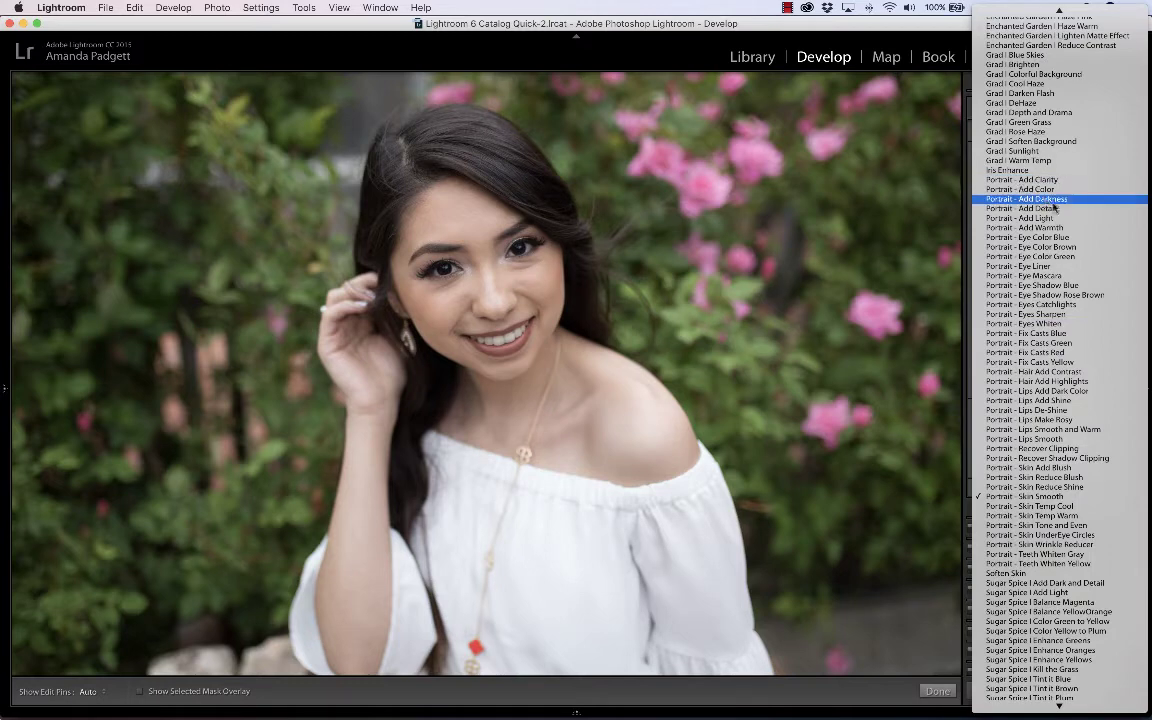
left_click(1062, 221)
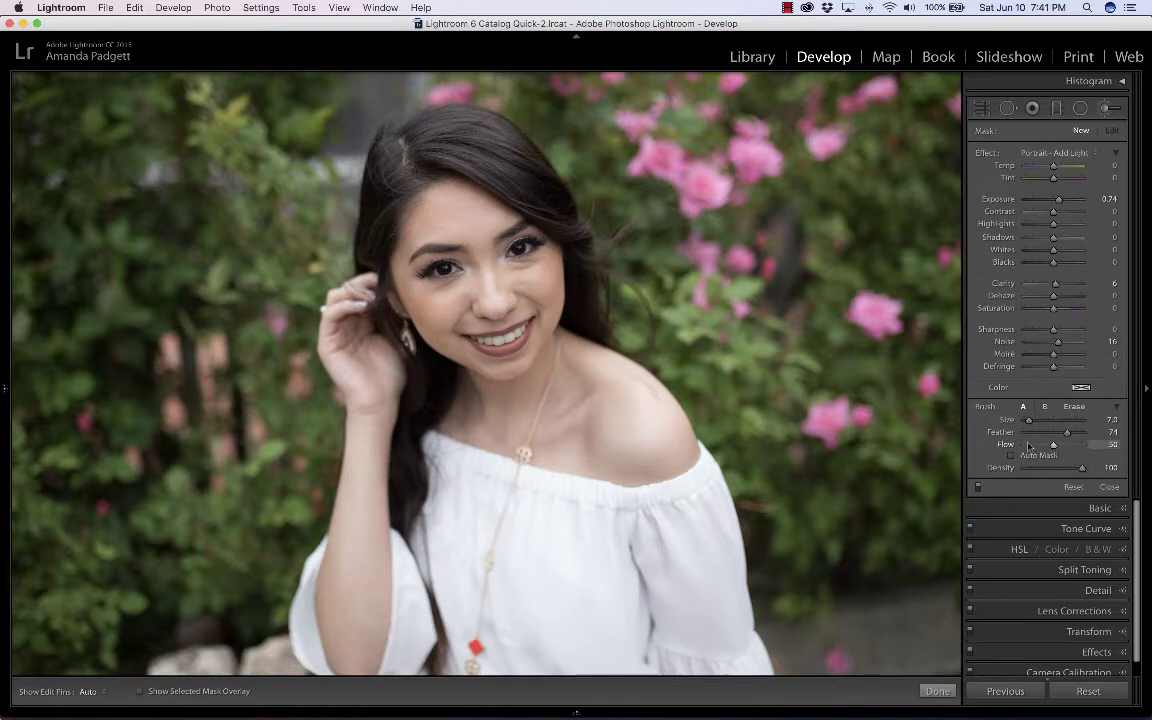
left_click_drag(1053, 445, 1055, 445)
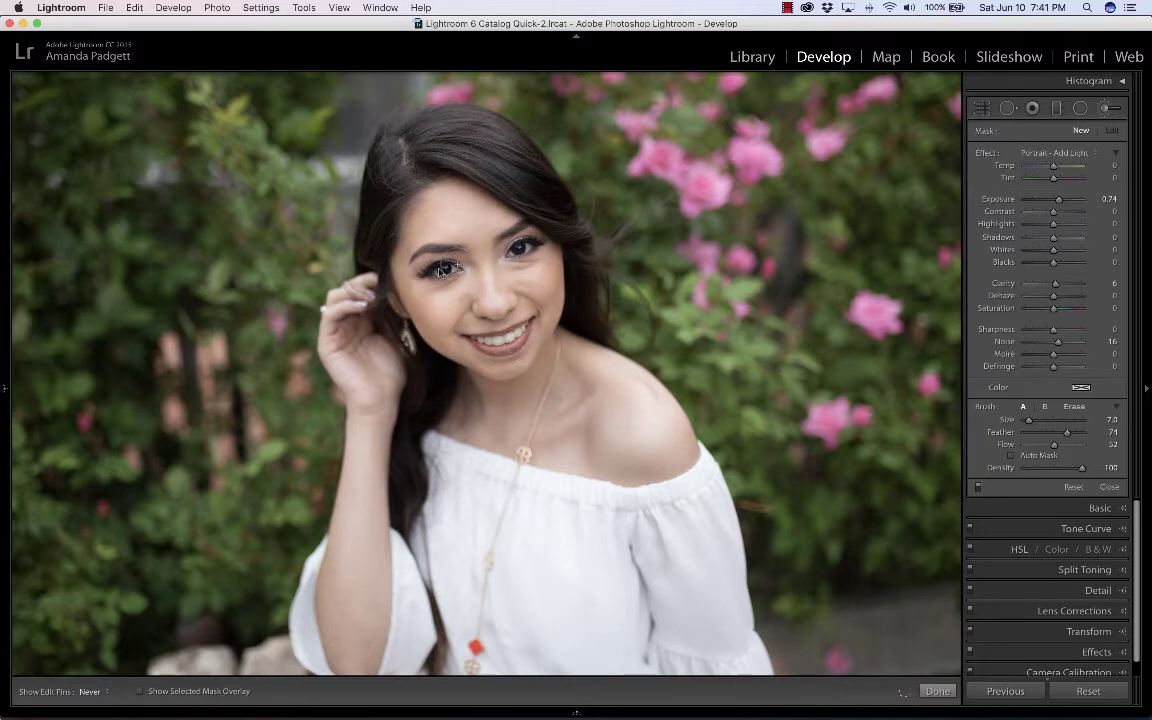
mouse_move(530, 245)
left_mouse_down()
mouse_move(513, 355)
mouse_move(496, 365)
left_mouse_up()
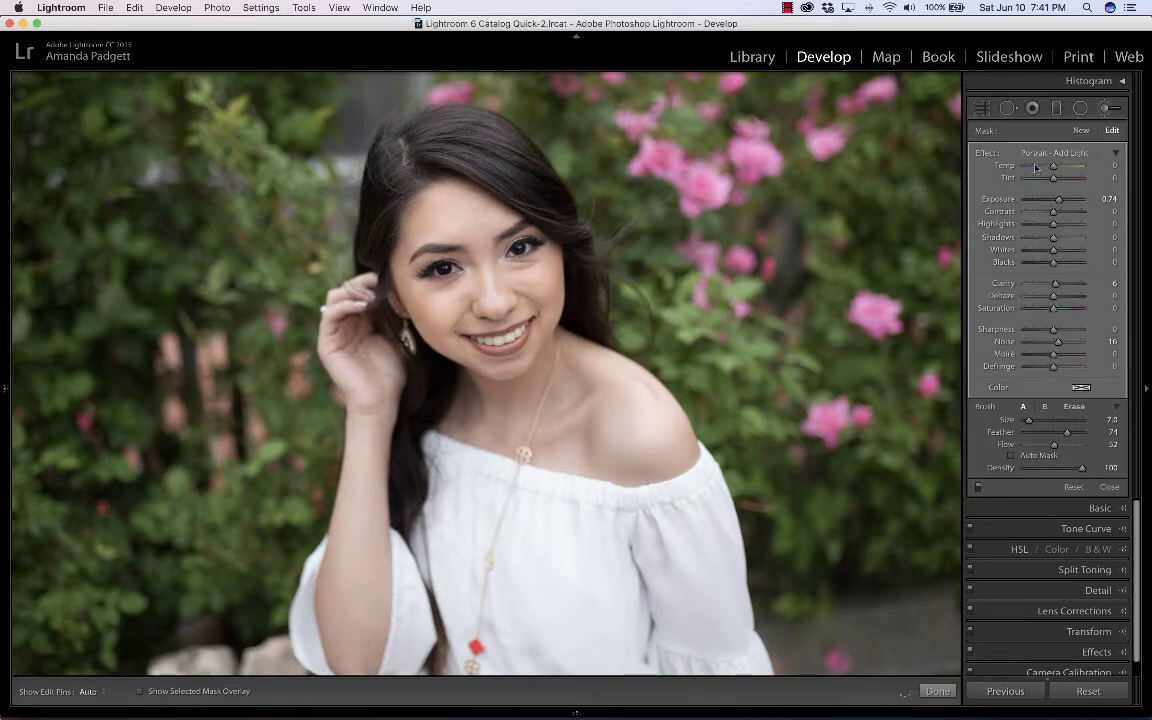
Start a new Portrait - Add Light mask with brush size 5 and paint around both eyes
left_click(1080, 131)
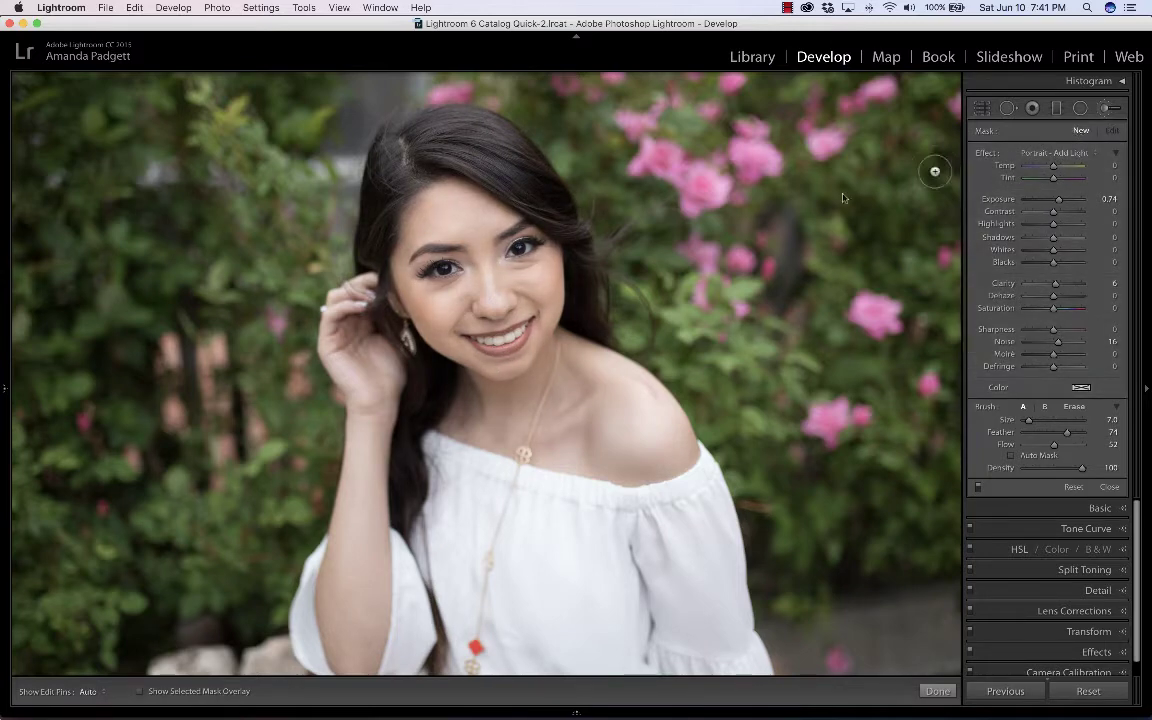
key("bracketleft")
key("bracketleft")
mouse_move(544, 240)
left_mouse_down()
mouse_move(469, 276)
mouse_move(423, 268)
mouse_move(413, 278)
mouse_move(436, 283)
mouse_move(461, 265)
left_mouse_up()
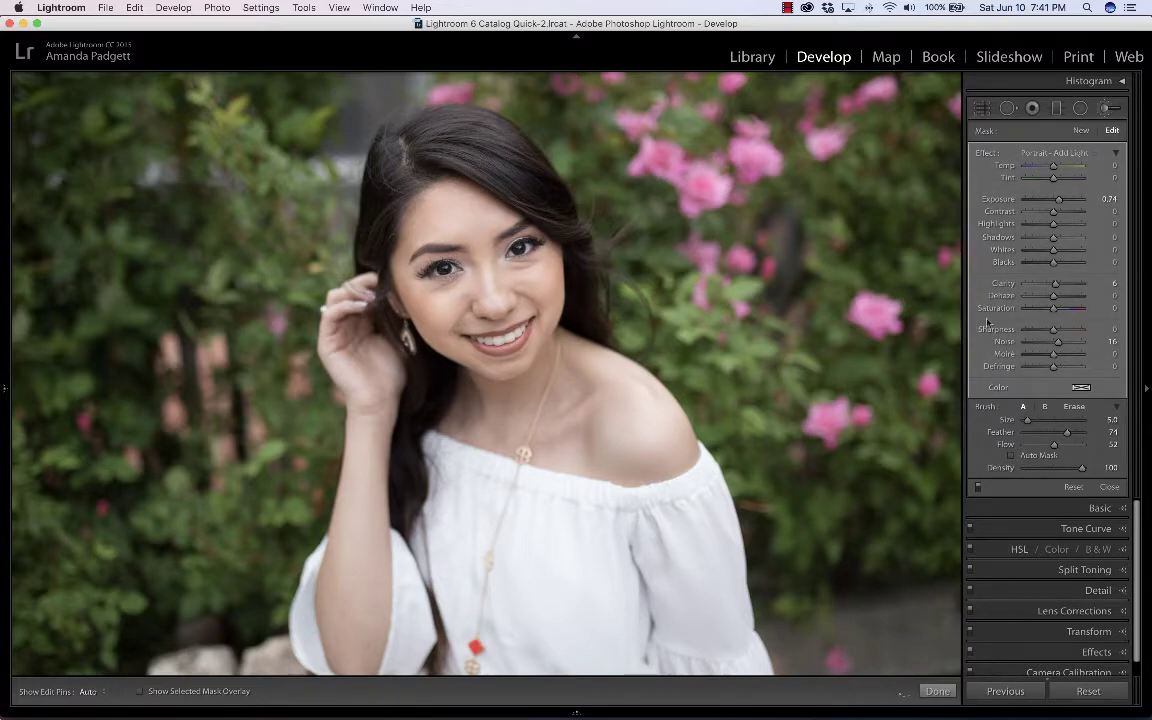
Create a new mask with the Portrait - Fix Casts Yellow preset, size 10 and flow 45, and paint it over the facial skin
left_click(1081, 131)
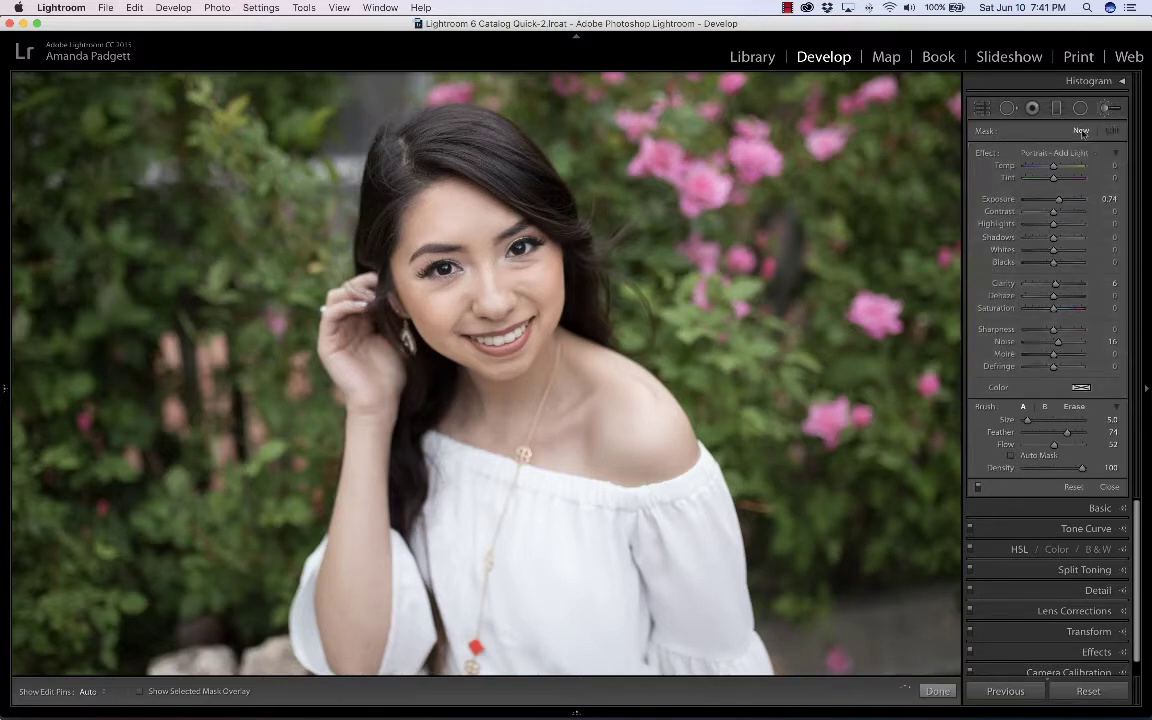
left_click(1067, 153)
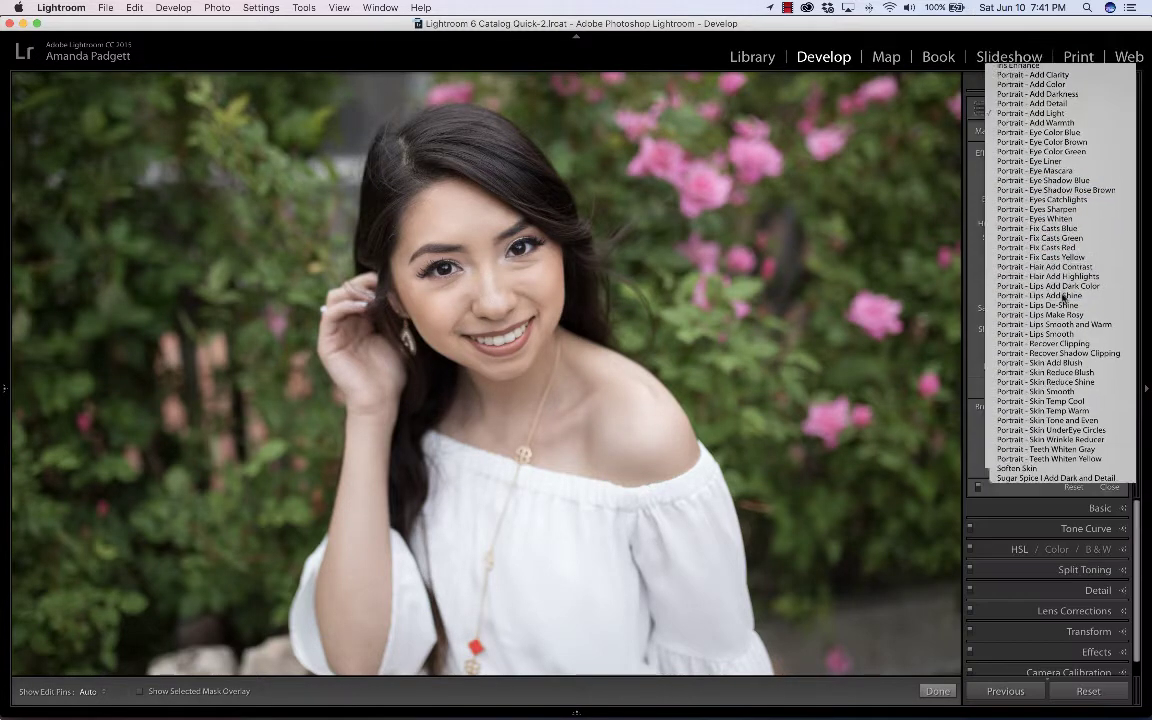
left_click(1060, 296)
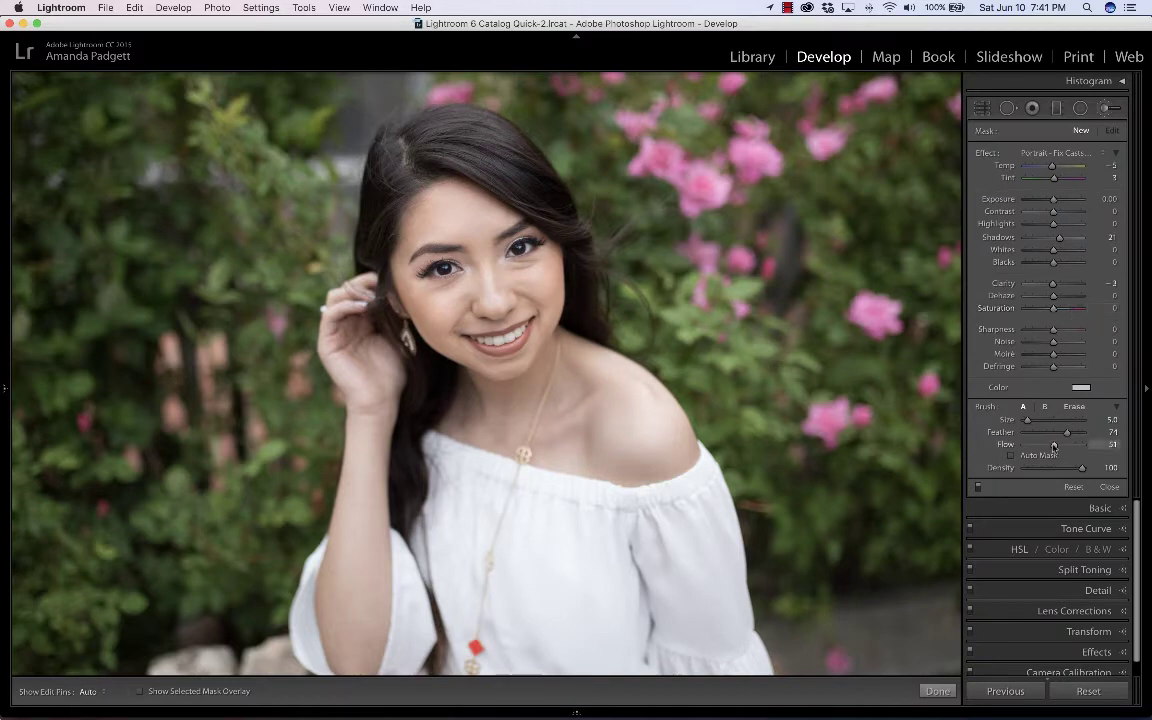
key("bracketright")
key("bracketright")
key("bracketright")
key("bracketright")
scroll(504, 301, "up", 1)
key("h")
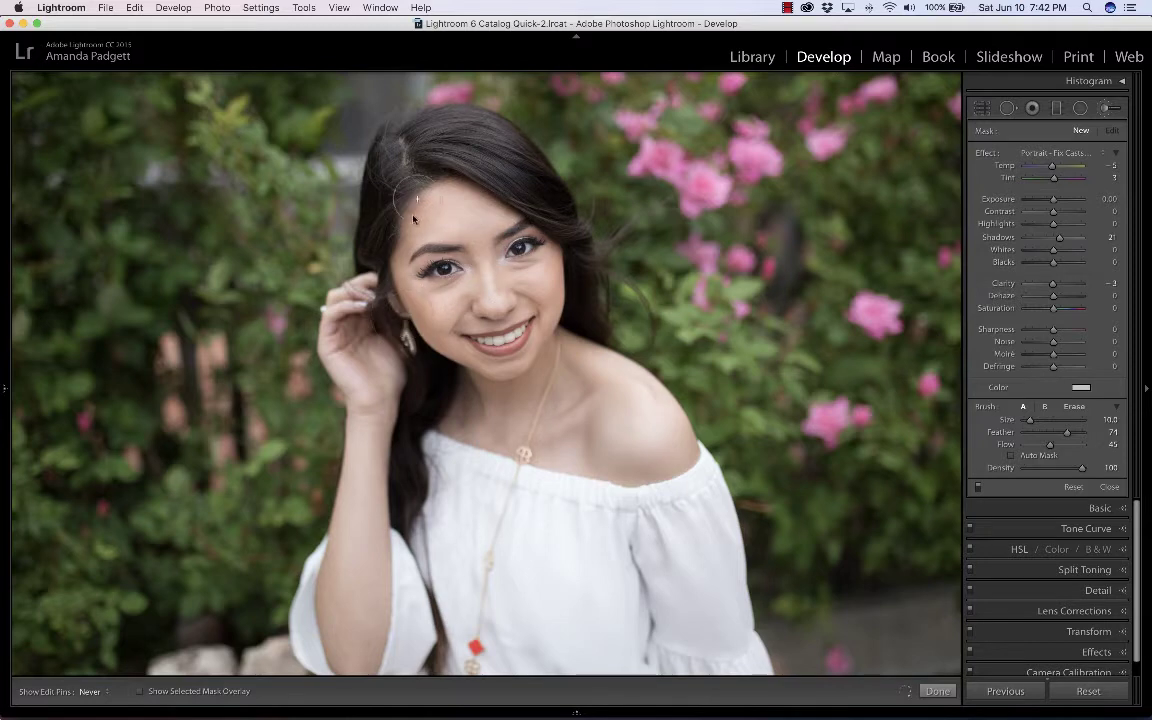
left_click_drag(471, 187, 462, 183)
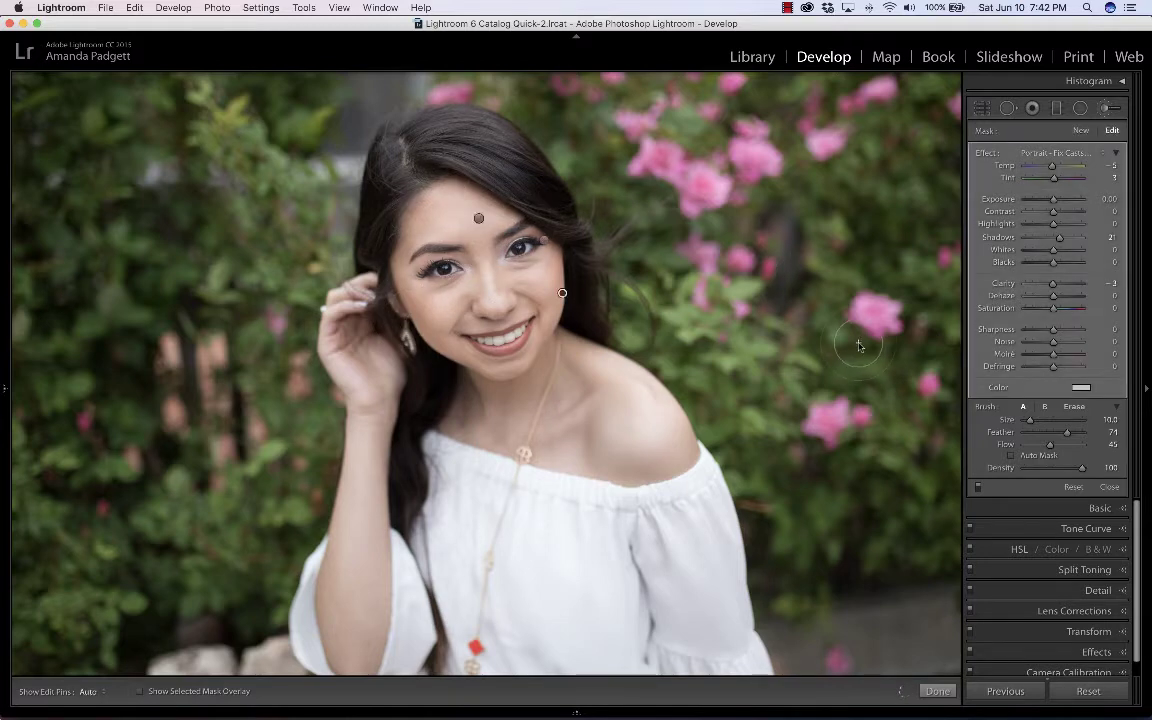
Create a new Portrait - Eyes Catchlights mask with size 4, feather 33 and flow 69, and brighten the catchlights in the eyes
left_click(1081, 131)
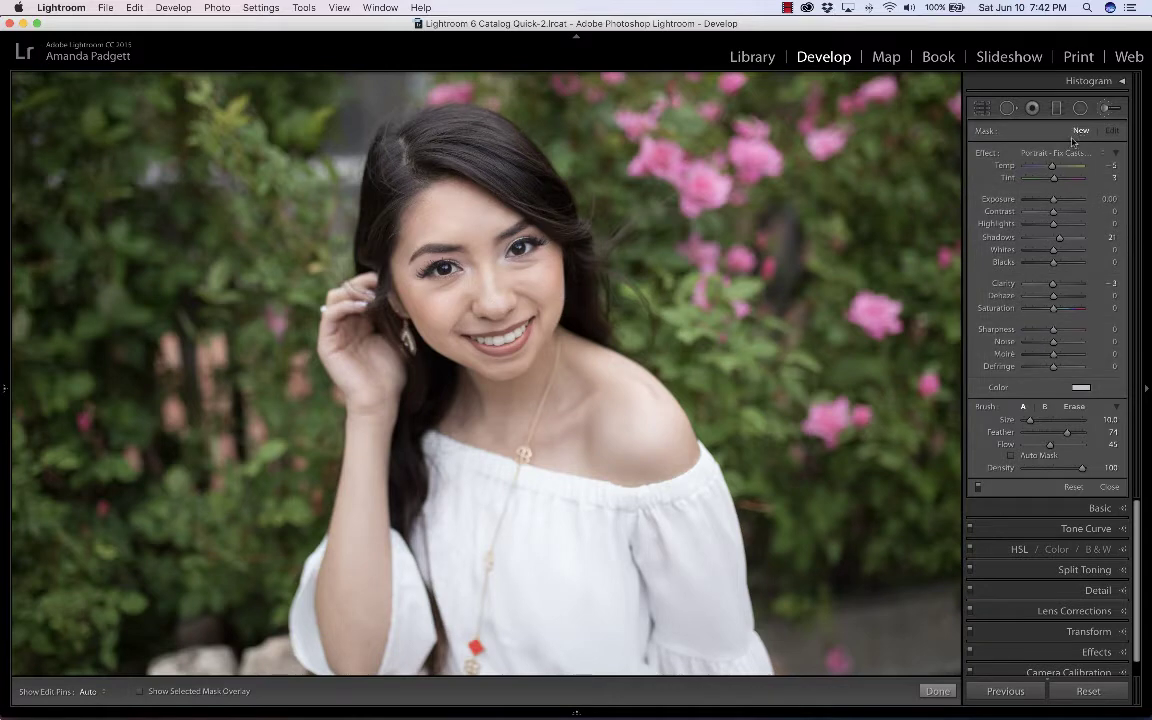
left_click(1048, 153)
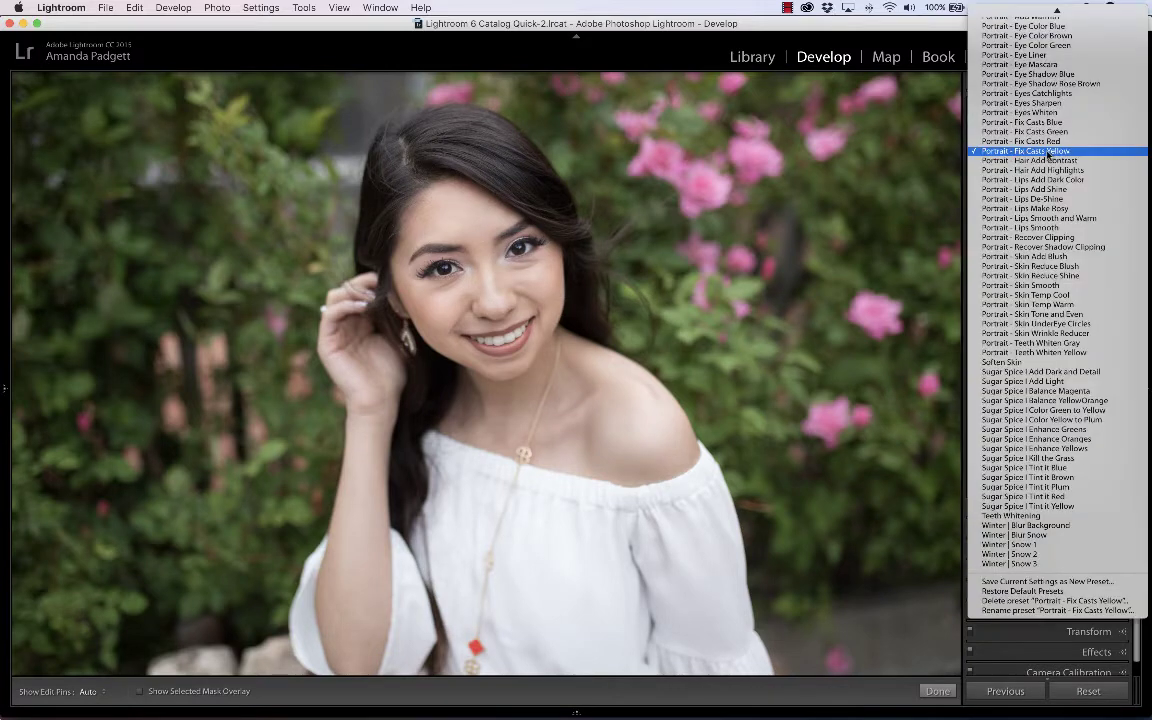
left_click(1030, 93)
key("z")
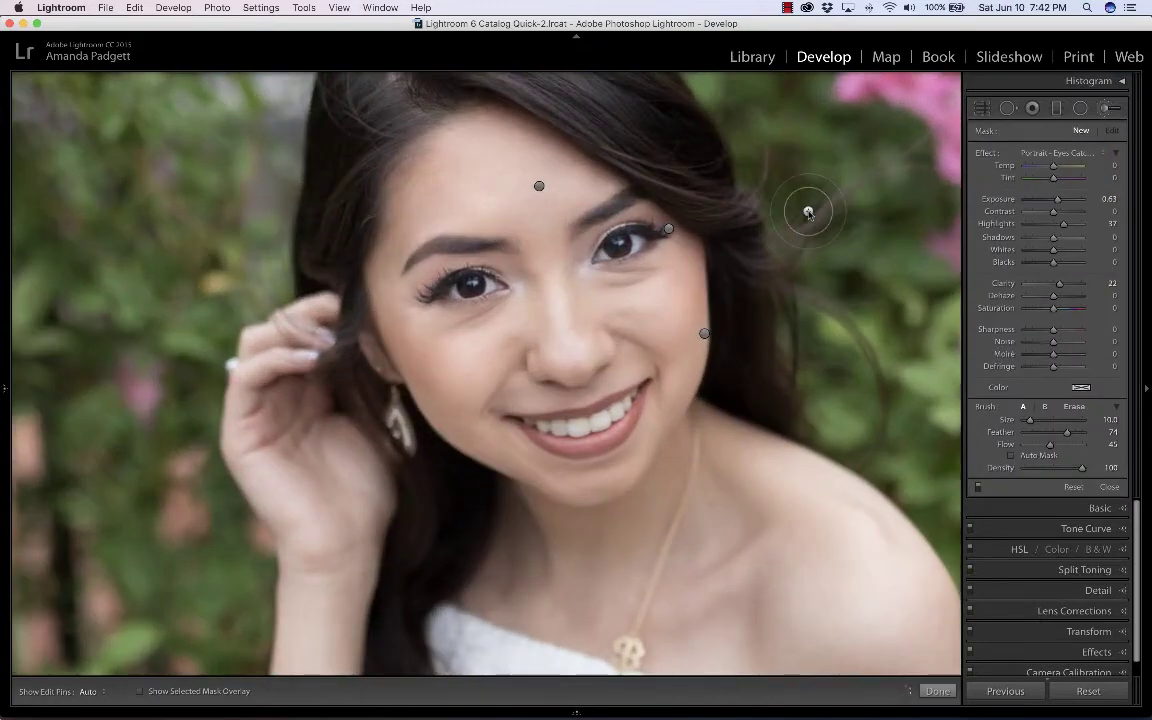
scroll(808, 212, "down", 6)
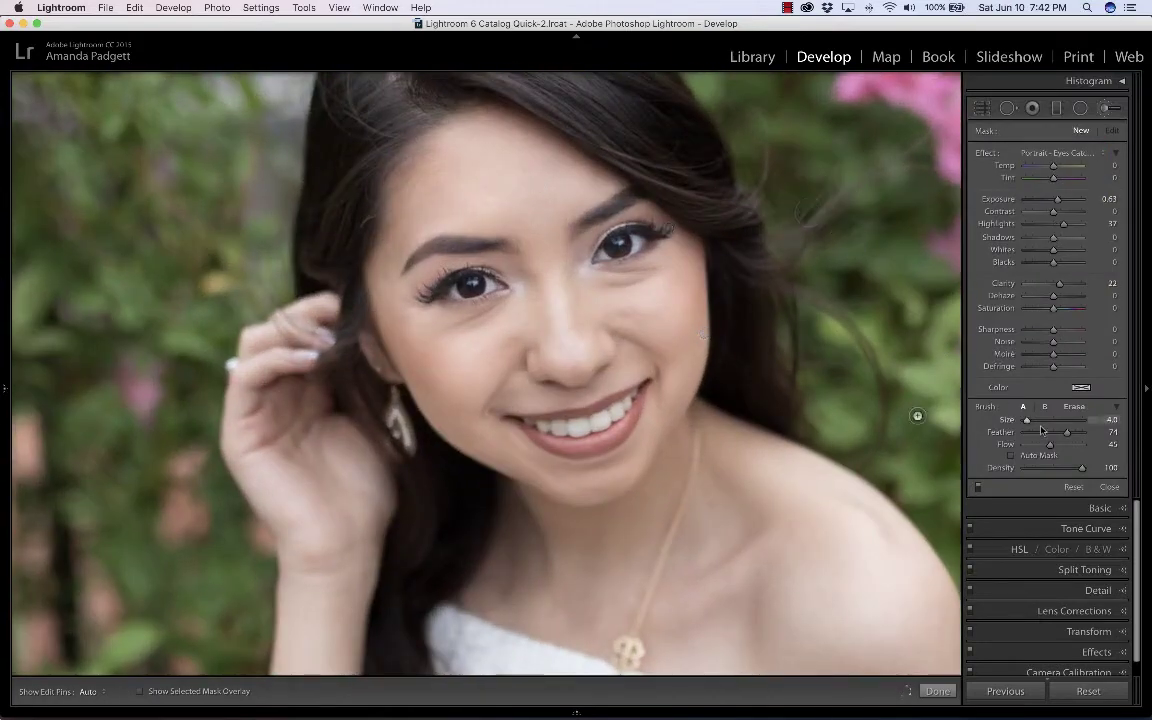
left_click_drag(1051, 433, 1042, 433)
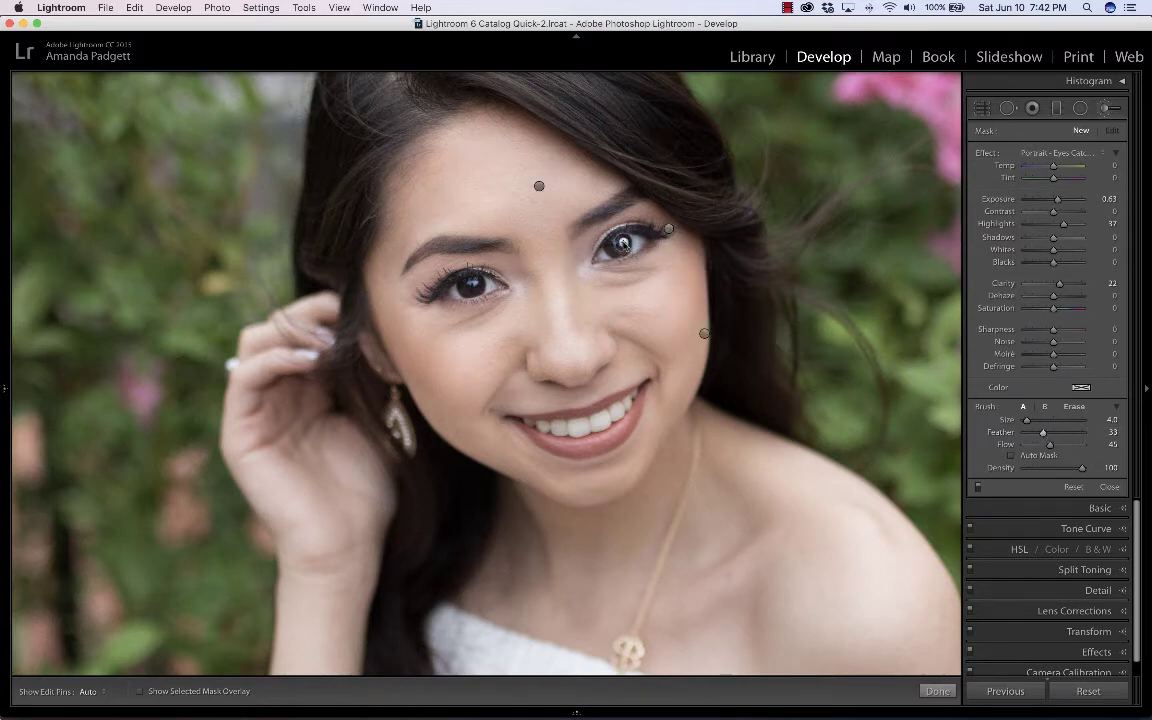
left_click(623, 243)
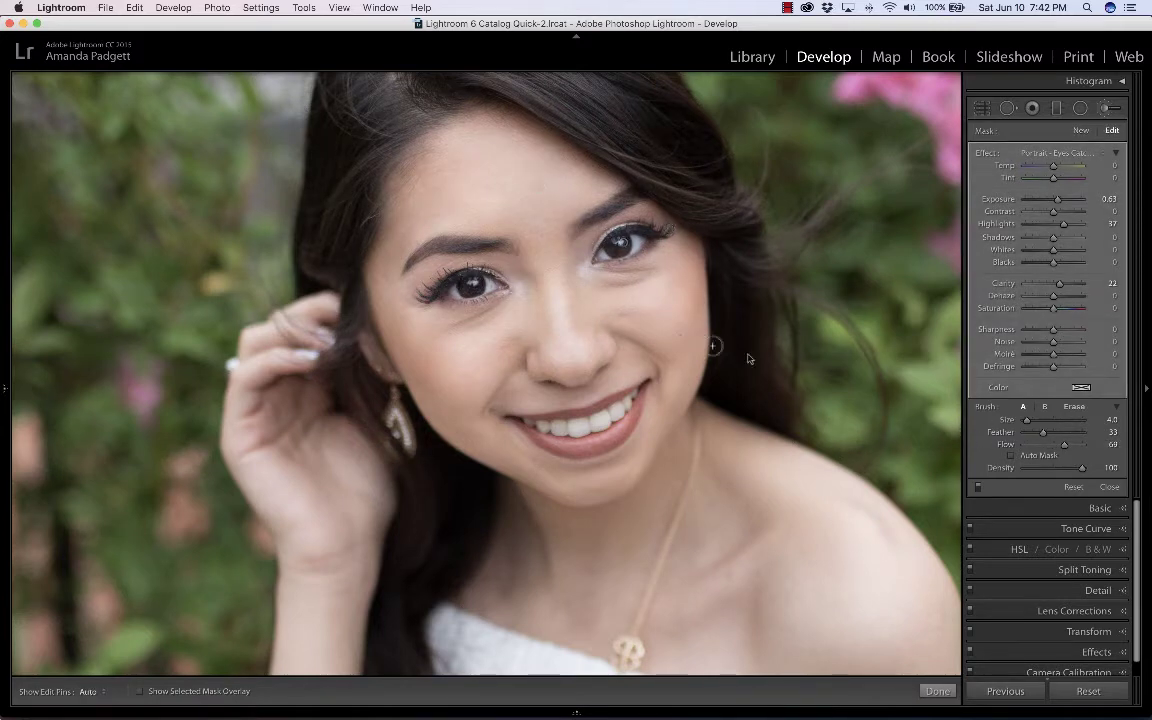
Create a new mask with the Portrait - Eyes Sharpen preset and paint it over both irises
left_click(1081, 131)
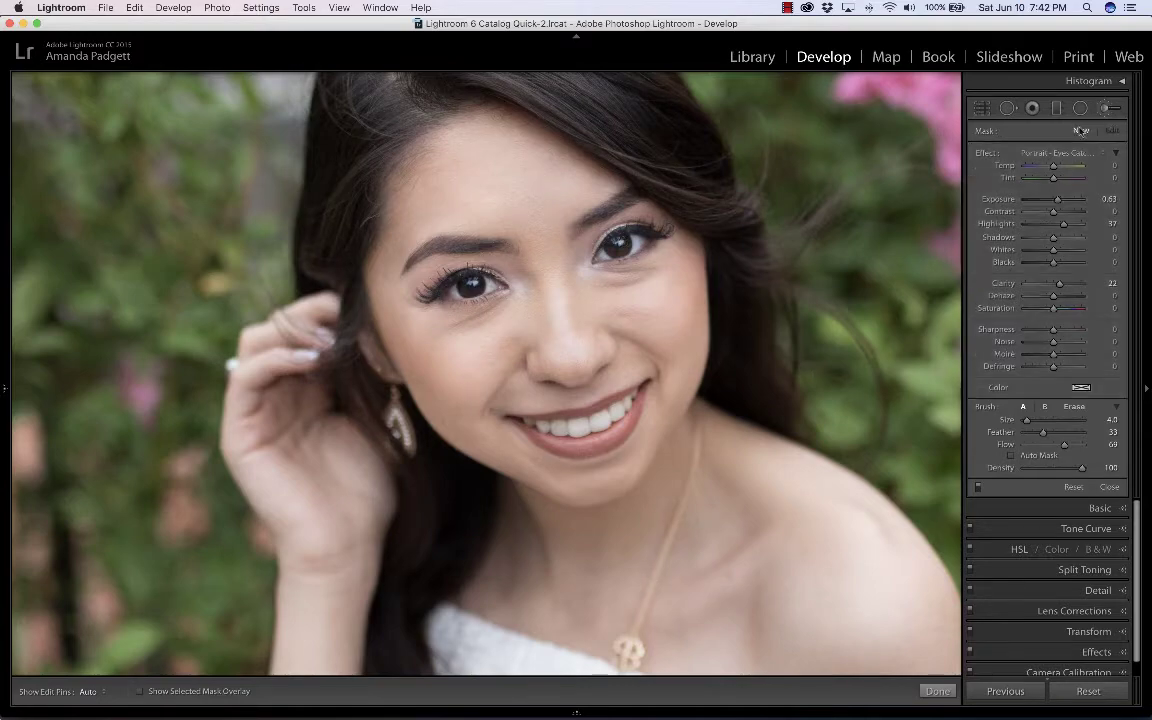
left_click(1068, 152)
left_click(1055, 154)
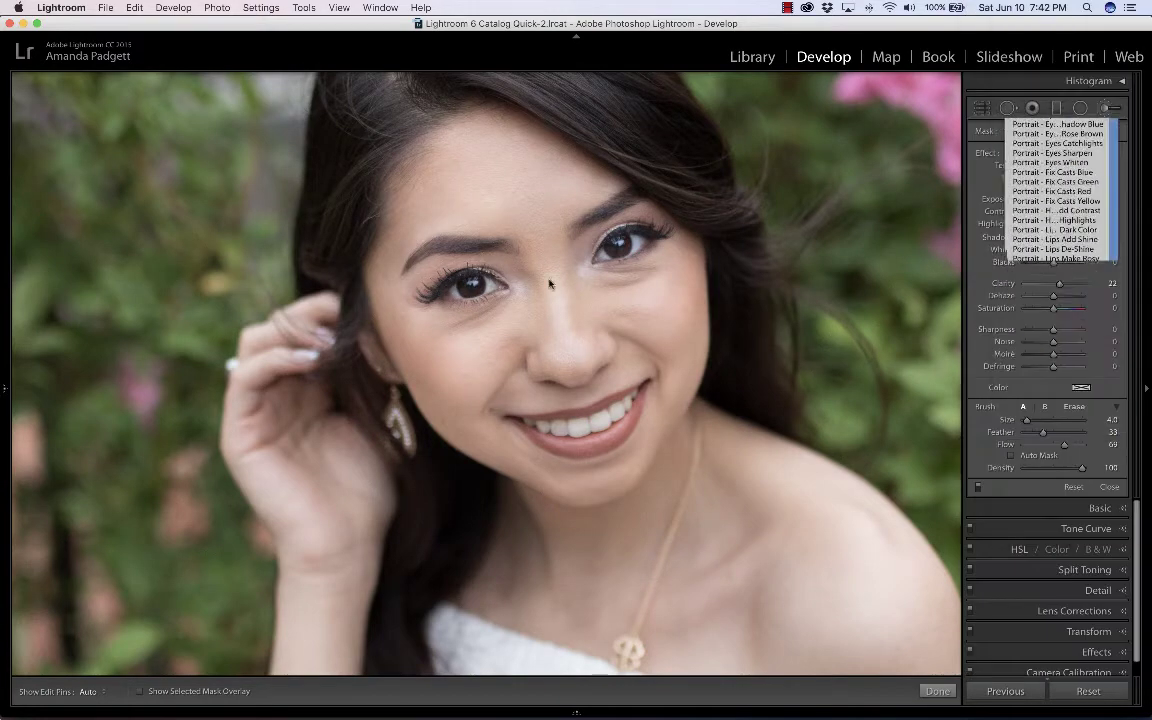
key("h")
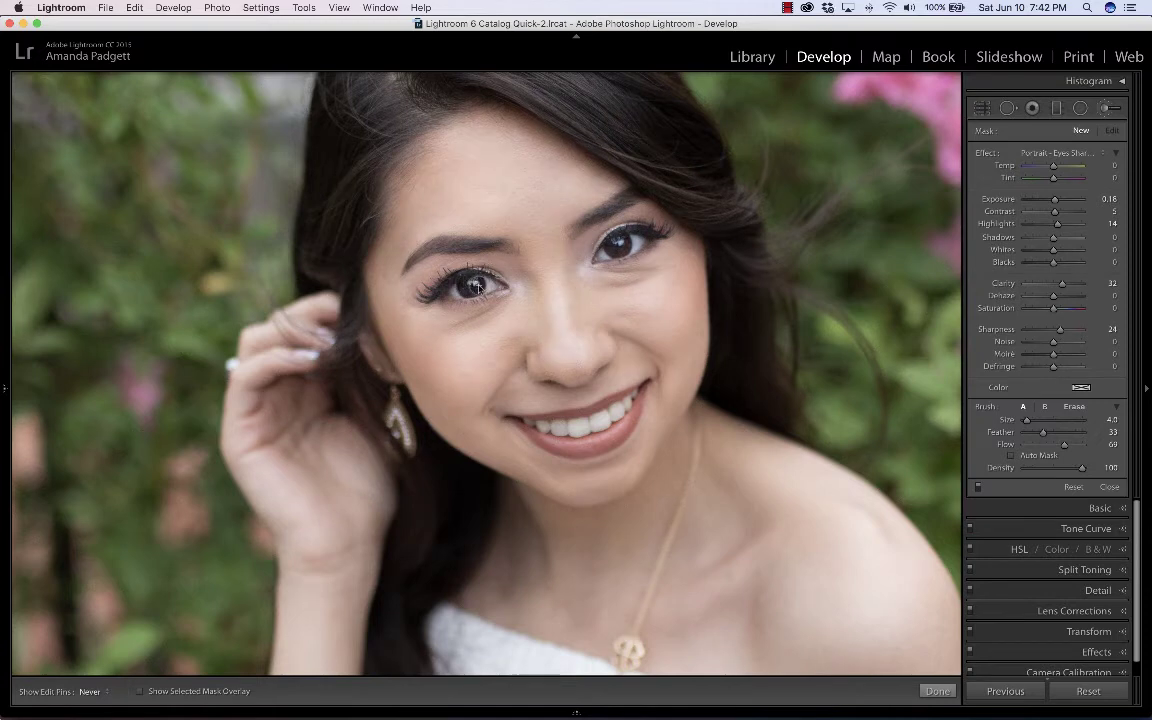
left_click(471, 283)
key("h")
left_click_drag(607, 248, 616, 245)
key("h")
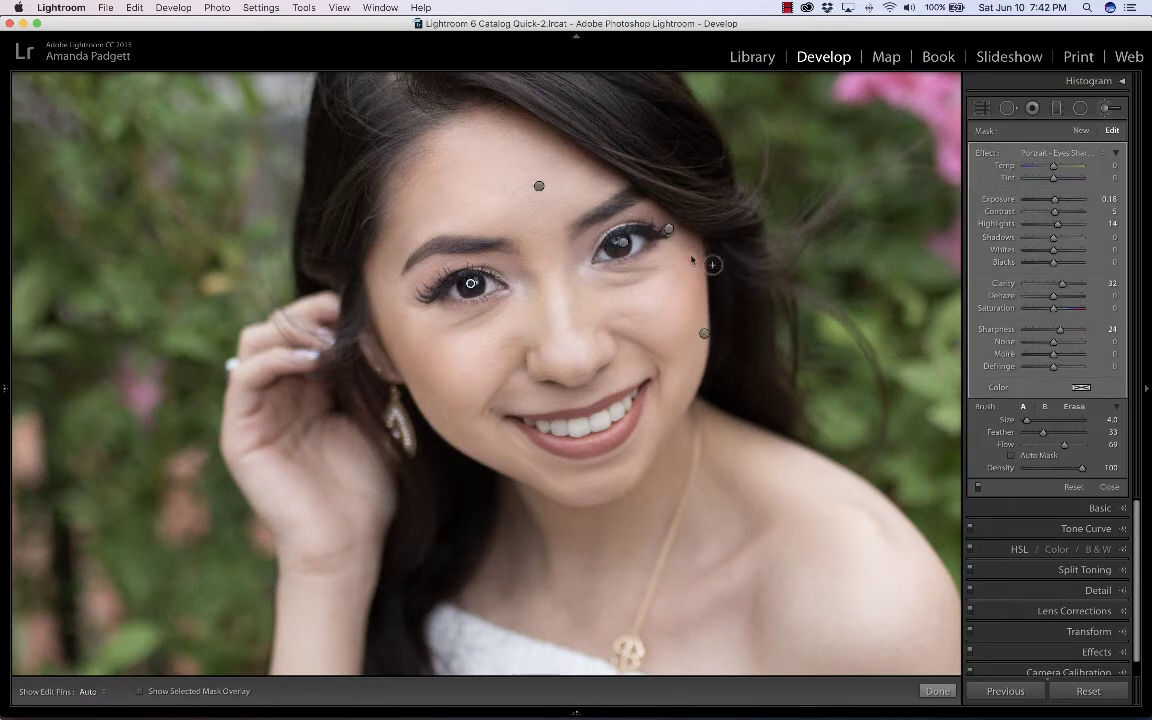
Create a new mask with the Portrait - Skin Smooth preset and set the brush size to 12 and the feather to 74
left_click(1081, 131)
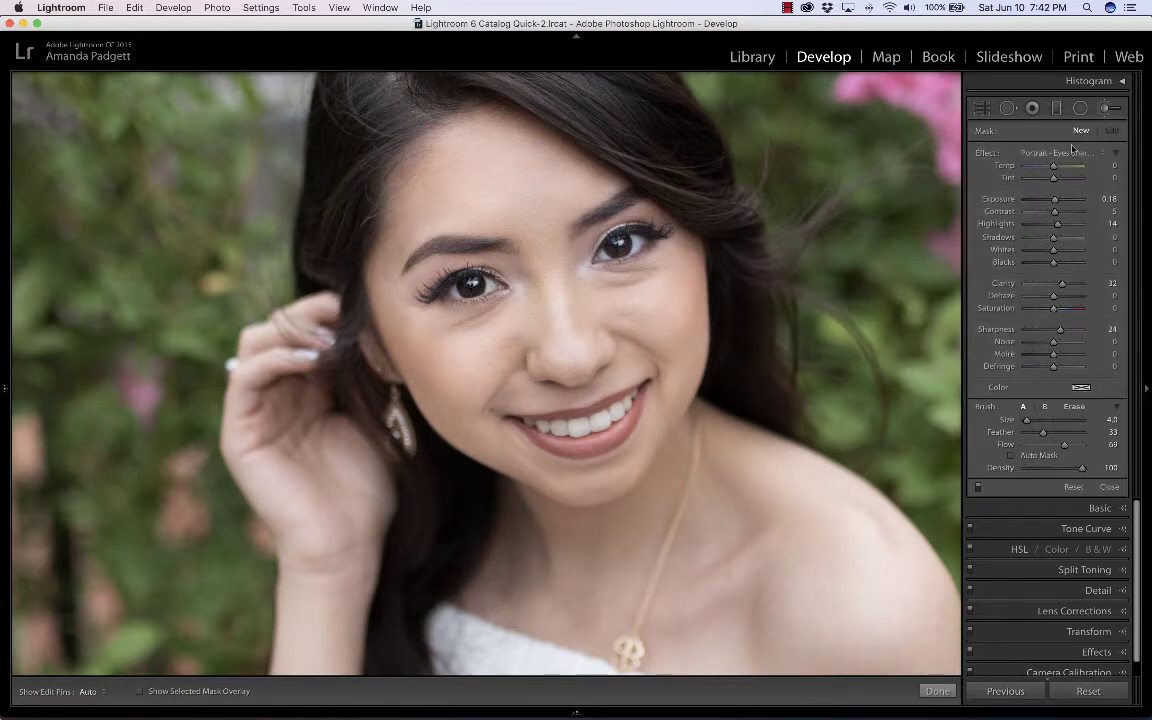
left_click(1066, 154)
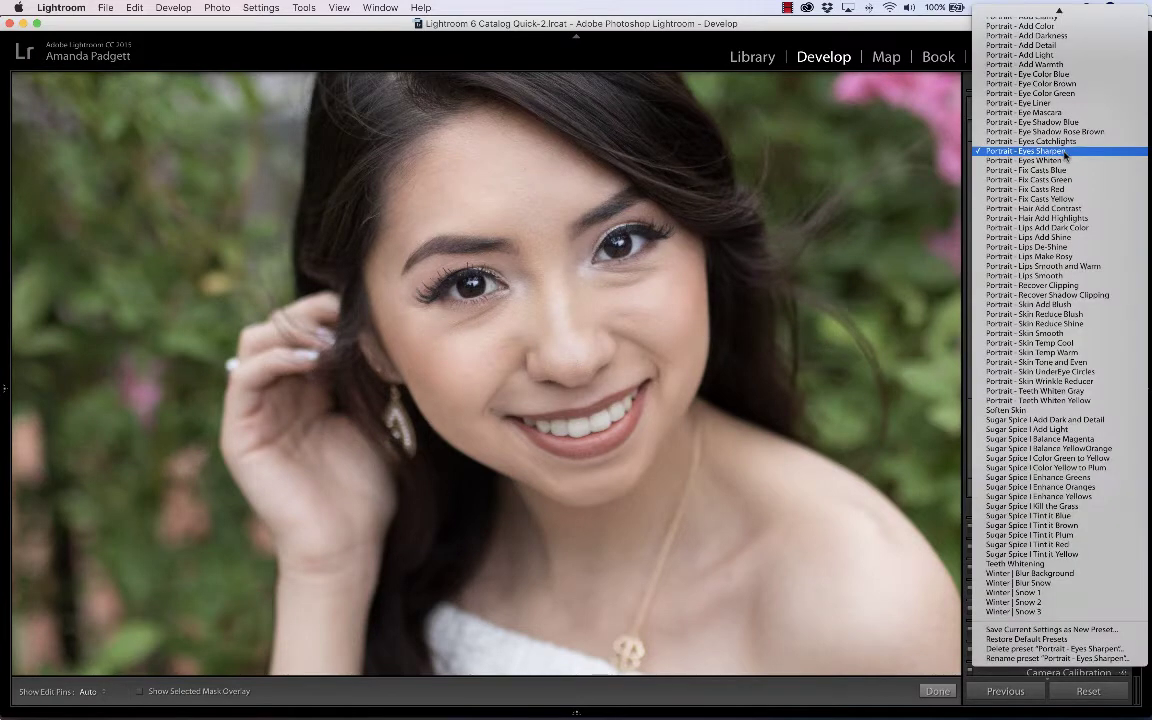
left_click(1067, 335)
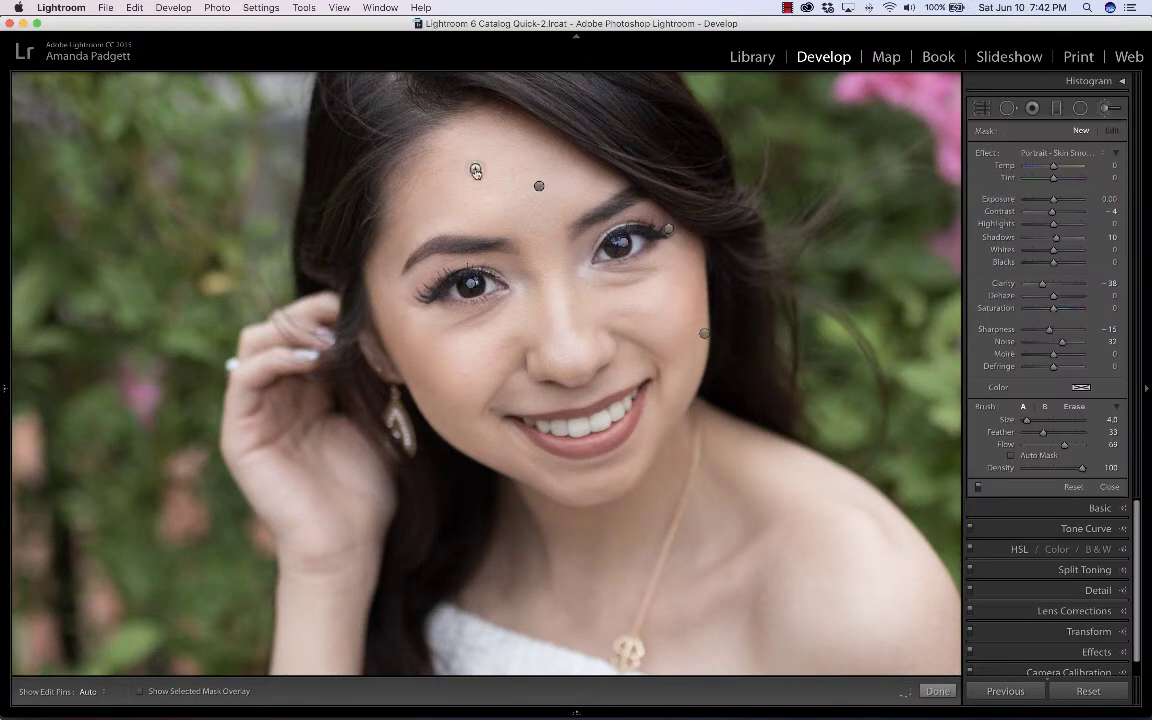
scroll(741, 272, "up", 3)
scroll(741, 272, "down", 2)
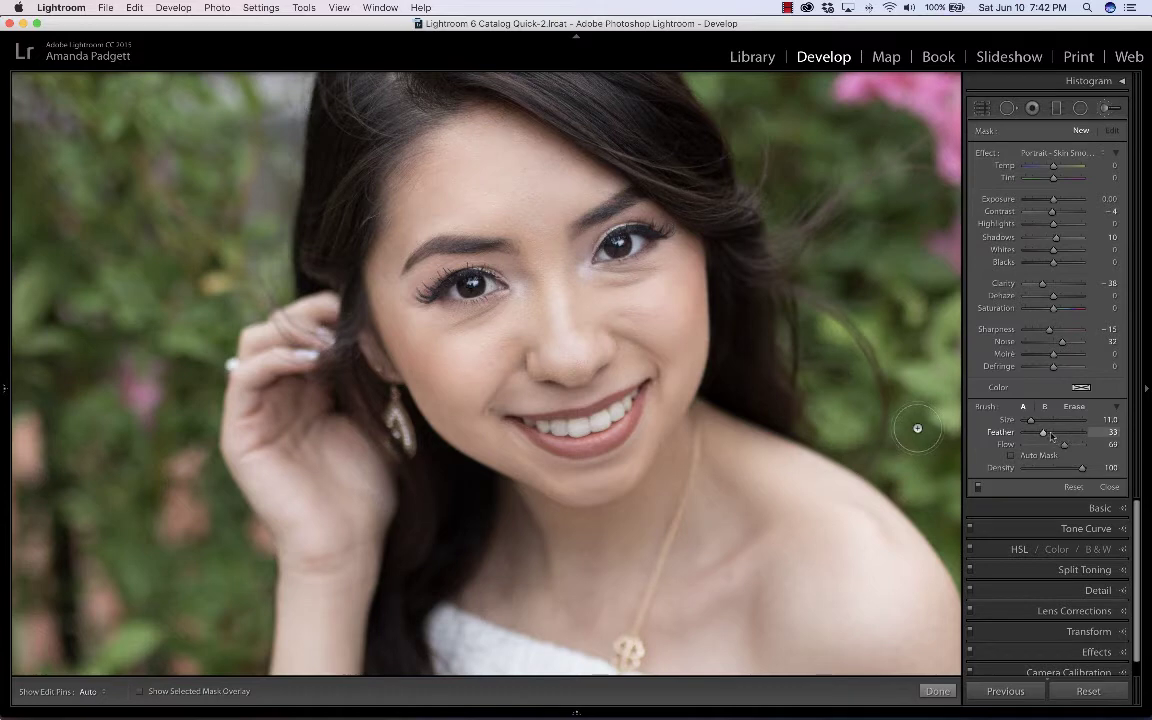
left_click_drag(1050, 435, 1068, 435)
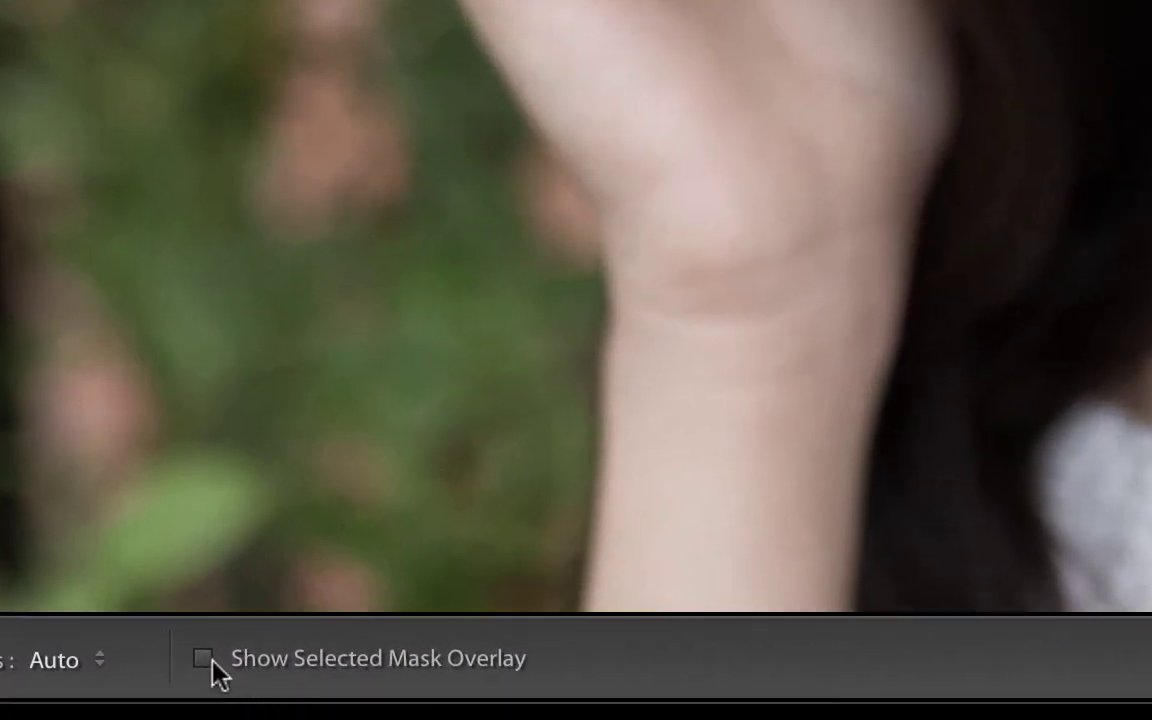
Turn on the selected mask overlay and paint the facial skin around the eyes, brows and lips, reducing the brush size to 7
left_click(139, 691)
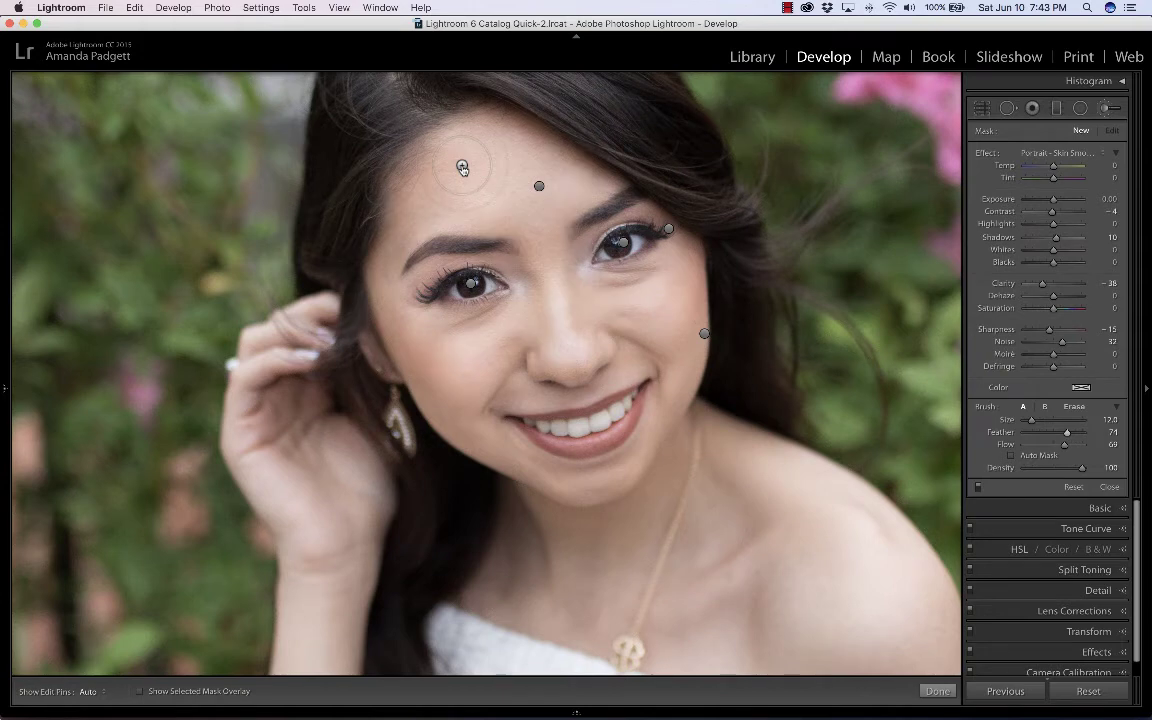
key("h")
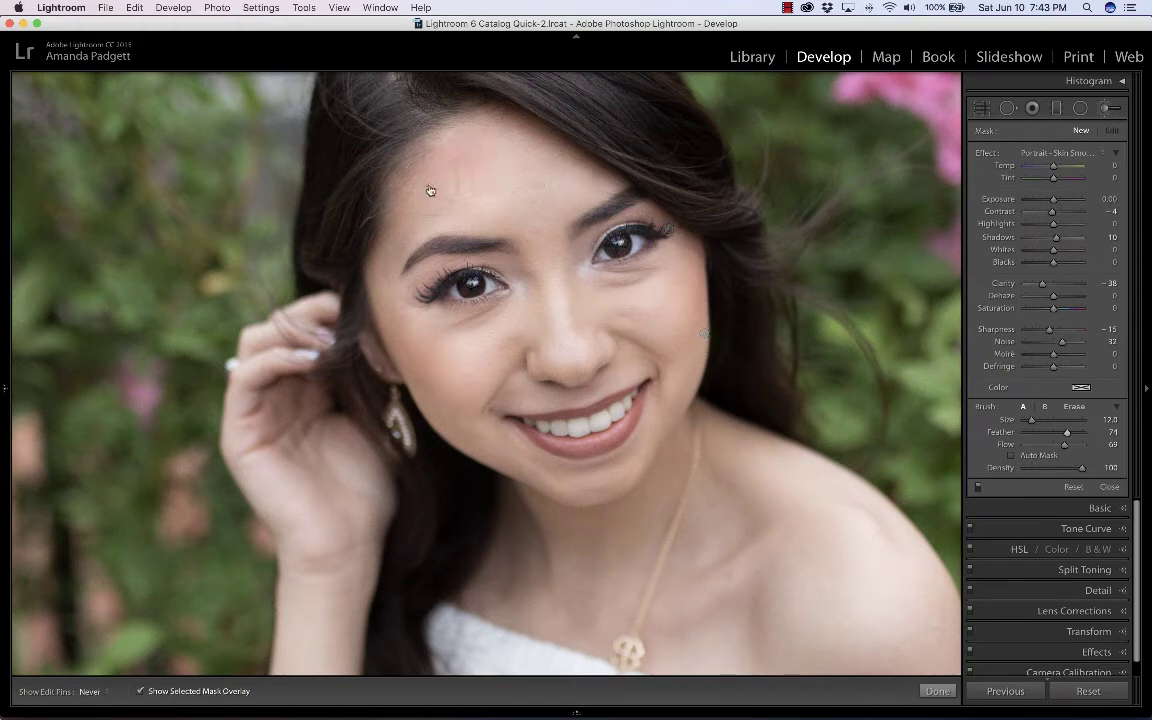
mouse_move(400, 165)
left_mouse_down()
mouse_move(457, 140)
mouse_move(462, 188)
mouse_move(540, 147)
mouse_move(363, 121)
mouse_move(378, 272)
mouse_move(400, 335)
mouse_move(541, 343)
mouse_move(550, 310)
left_mouse_up()
scroll(545, 248, "down", 3)
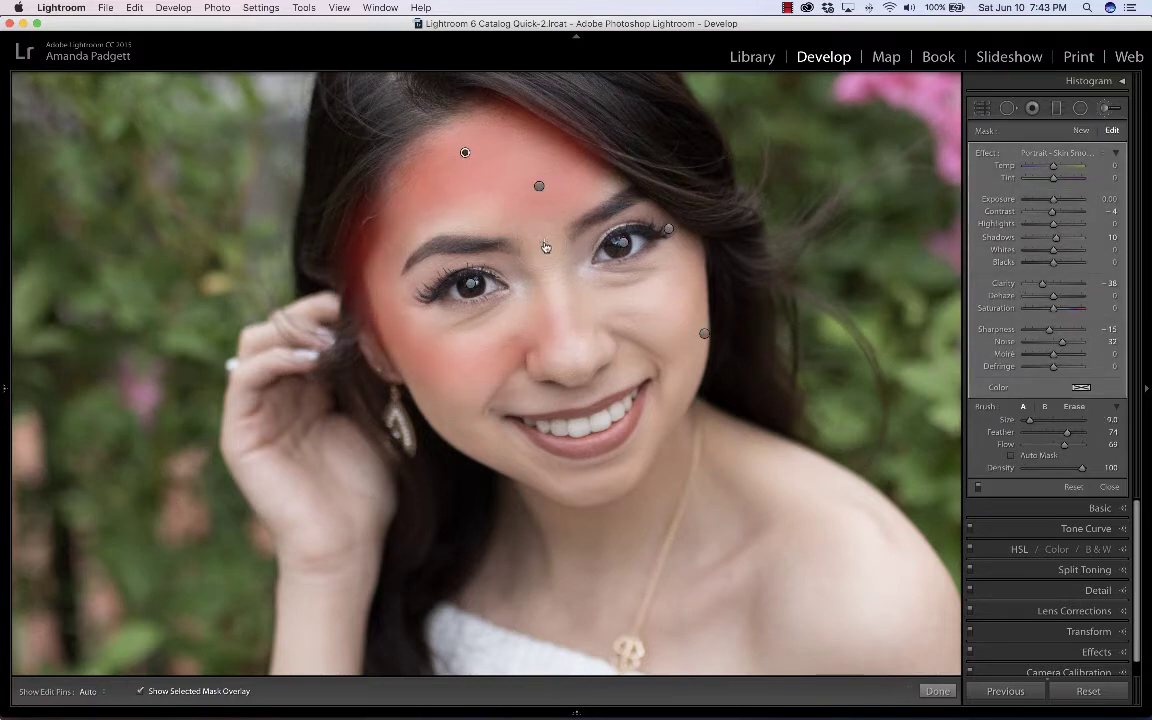
scroll(545, 247, "down", 2)
mouse_move(546, 249)
left_mouse_down()
mouse_move(578, 330)
mouse_move(553, 262)
mouse_move(591, 297)
mouse_move(661, 284)
mouse_move(632, 296)
mouse_move(679, 270)
mouse_move(686, 375)
mouse_move(637, 325)
mouse_move(619, 327)
mouse_move(676, 358)
mouse_move(667, 428)
mouse_move(582, 486)
mouse_move(508, 469)
mouse_move(456, 432)
mouse_move(420, 361)
mouse_move(462, 373)
mouse_move(519, 320)
mouse_move(445, 340)
mouse_move(520, 312)
mouse_move(533, 277)
mouse_move(562, 349)
mouse_move(583, 366)
mouse_move(480, 400)
mouse_move(552, 306)
mouse_move(556, 282)
mouse_move(546, 250)
mouse_move(452, 214)
left_mouse_up()
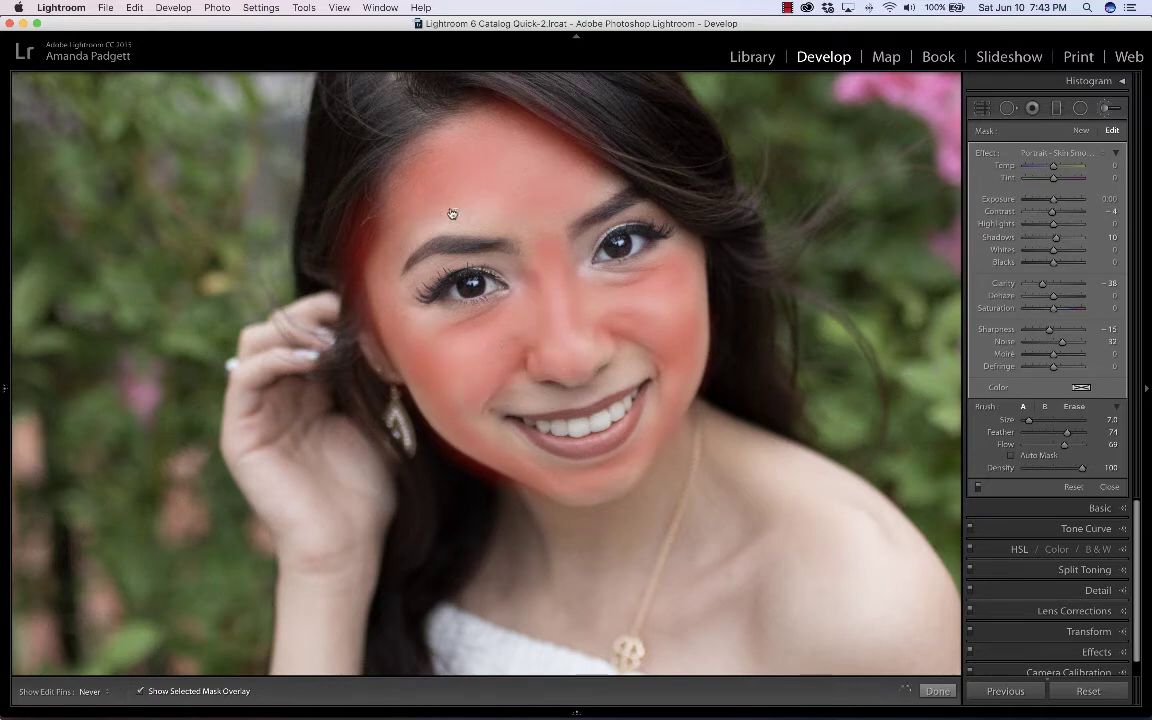
Check the skin mask's coverage with the edit pins and overlay shown and hidden, and finish the brush edit with the overlay off
key("h")
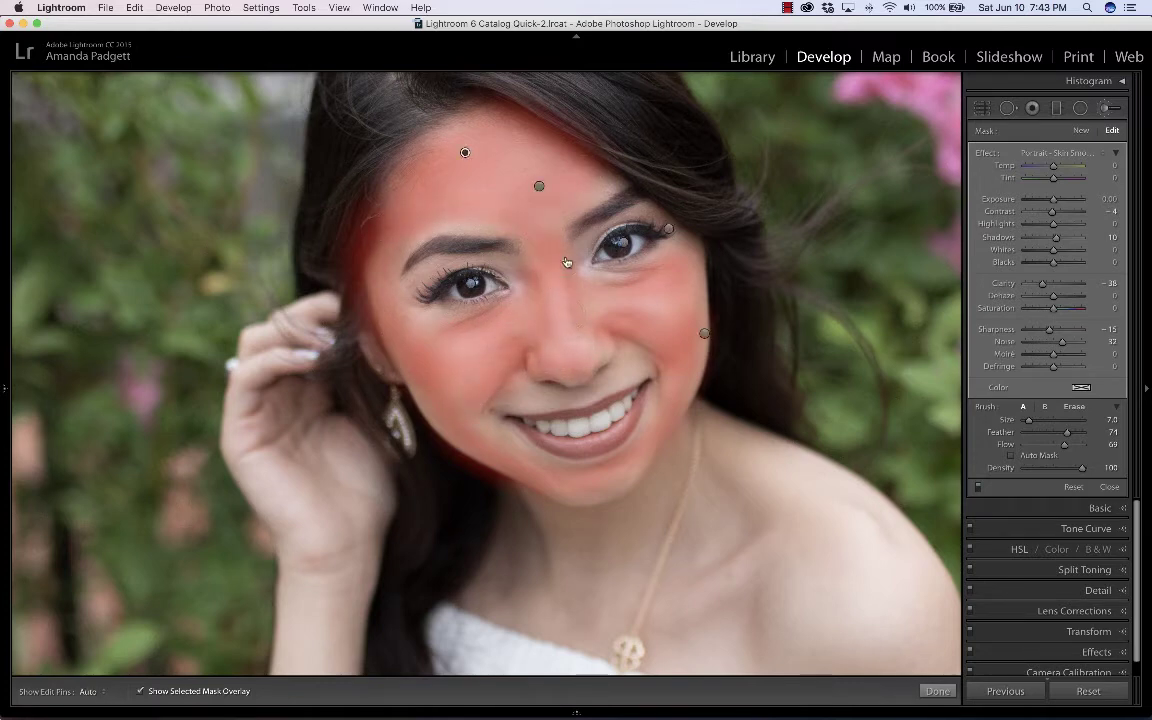
key("h")
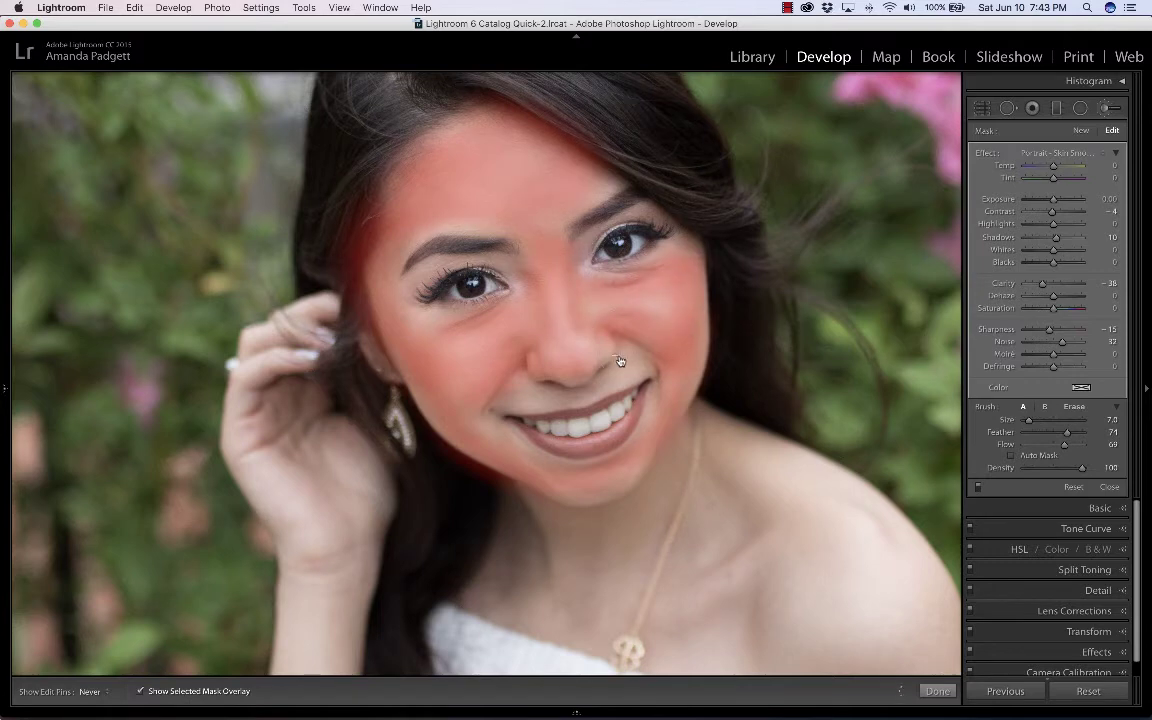
key("h")
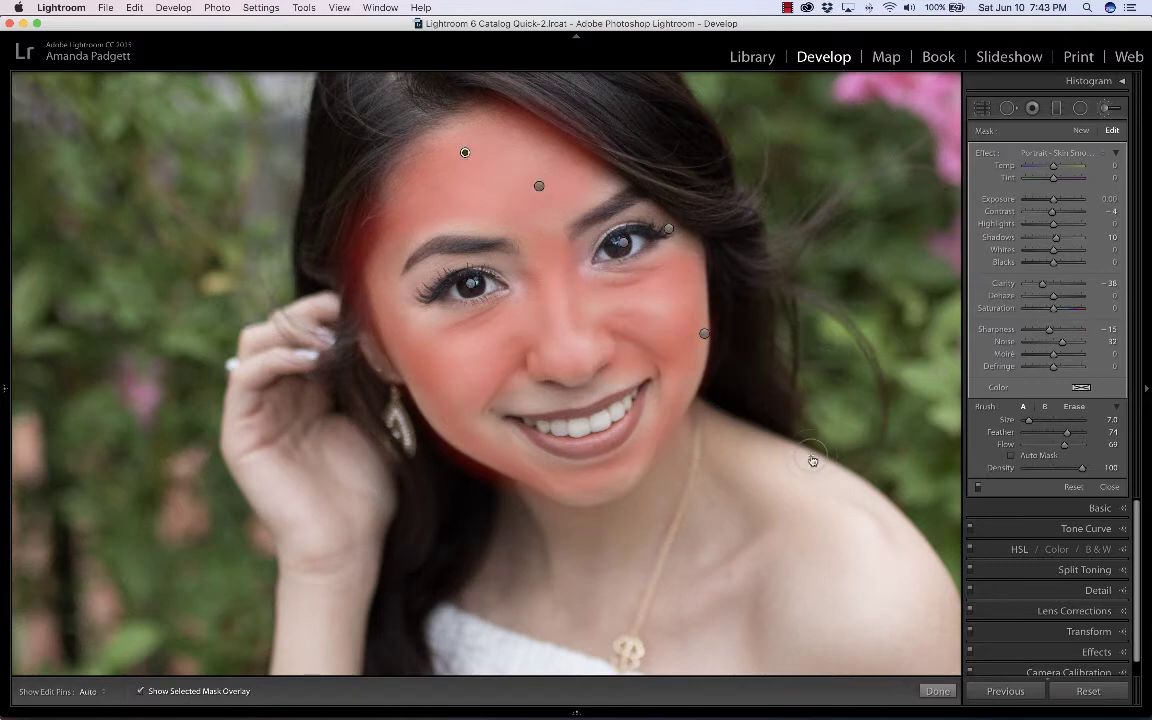
key("o")
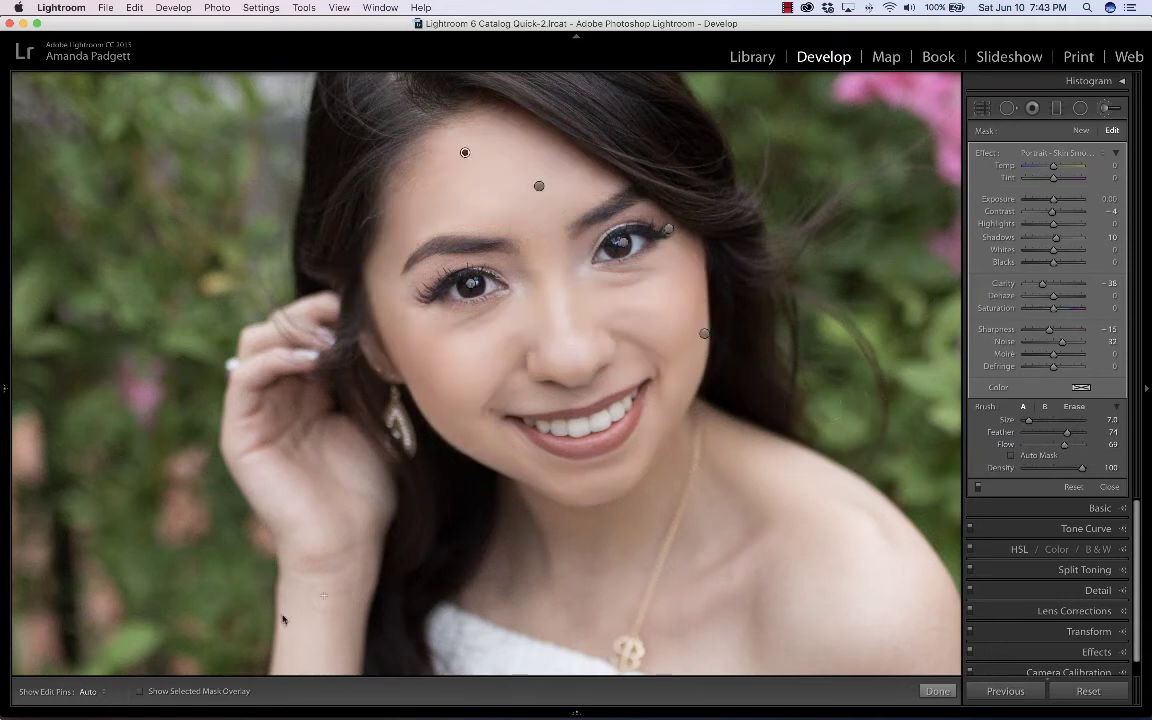
left_click(140, 691)
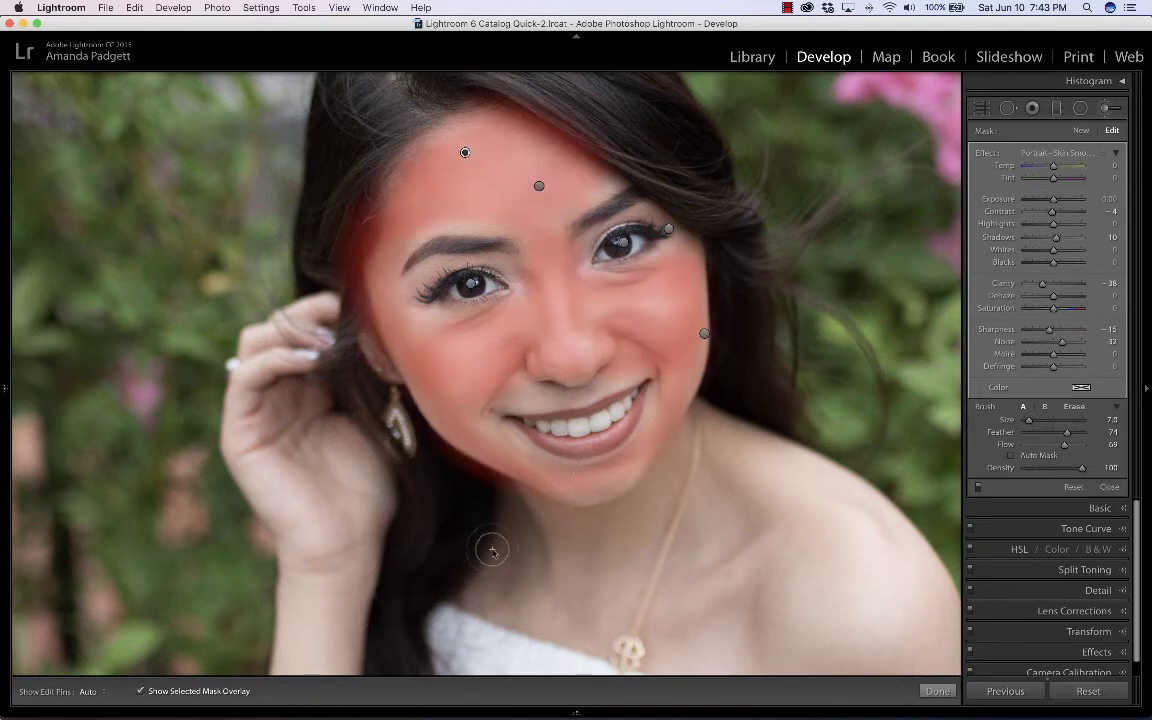
key("o")
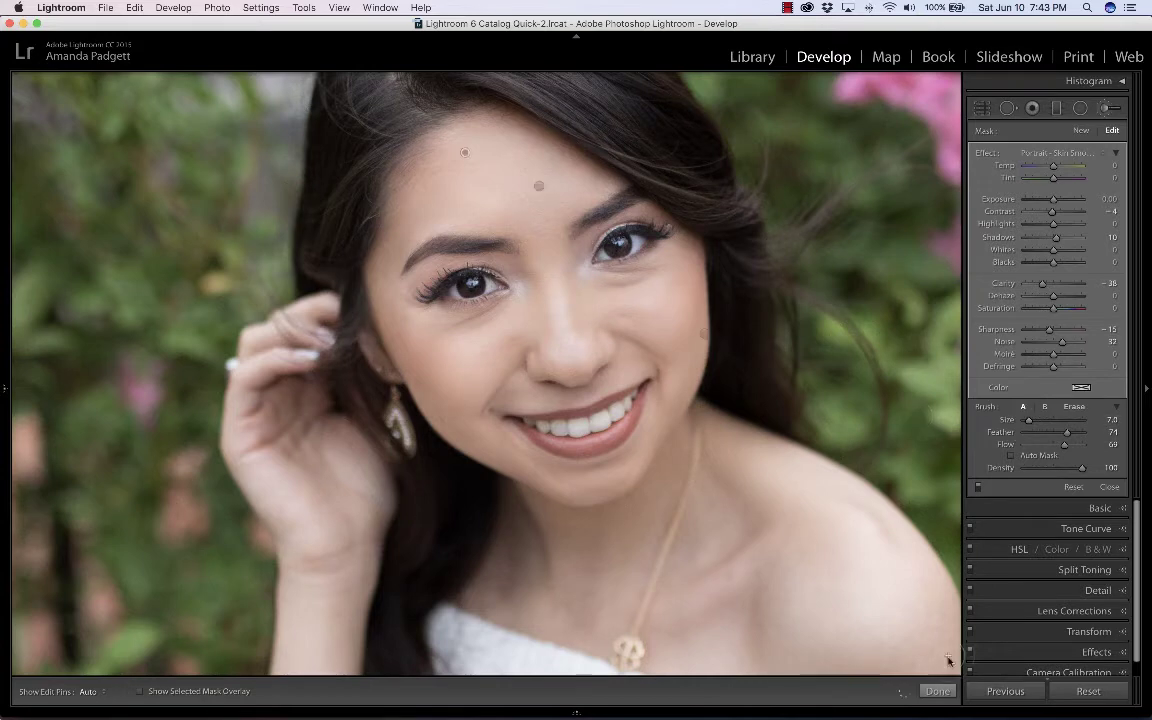
left_click(944, 691)
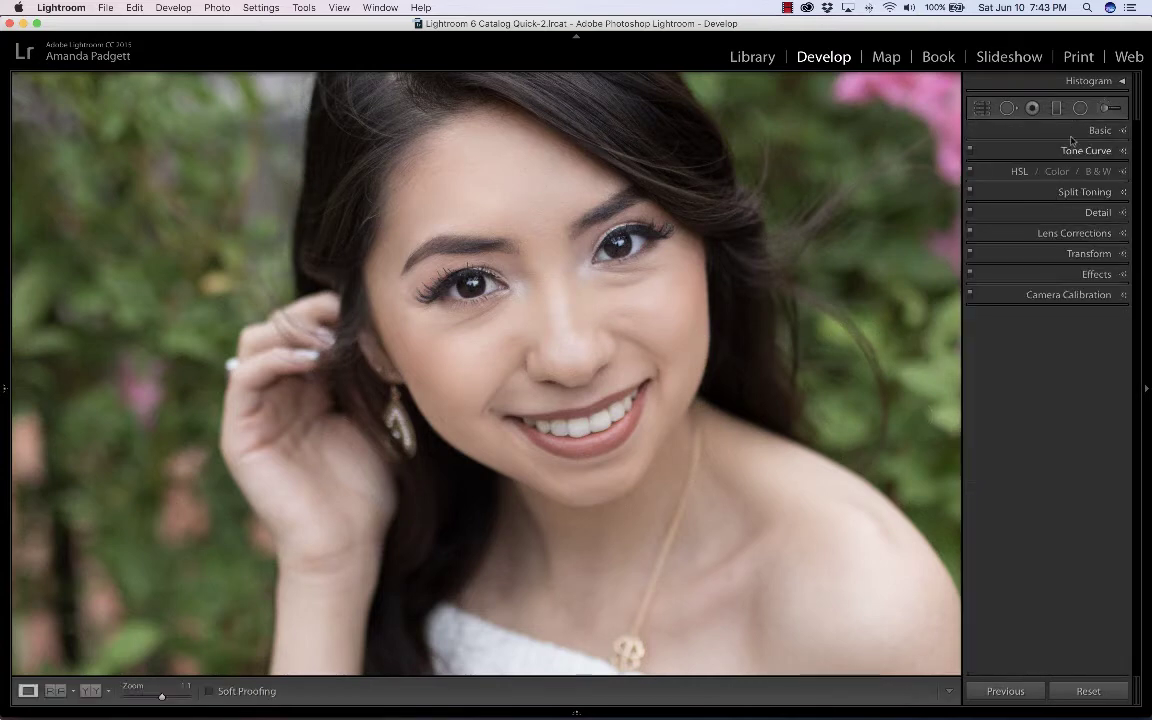
Reopen the Adjustment Brush and look through the portrait effect presets without choosing another one
left_click(1110, 108)
left_click(1055, 152)
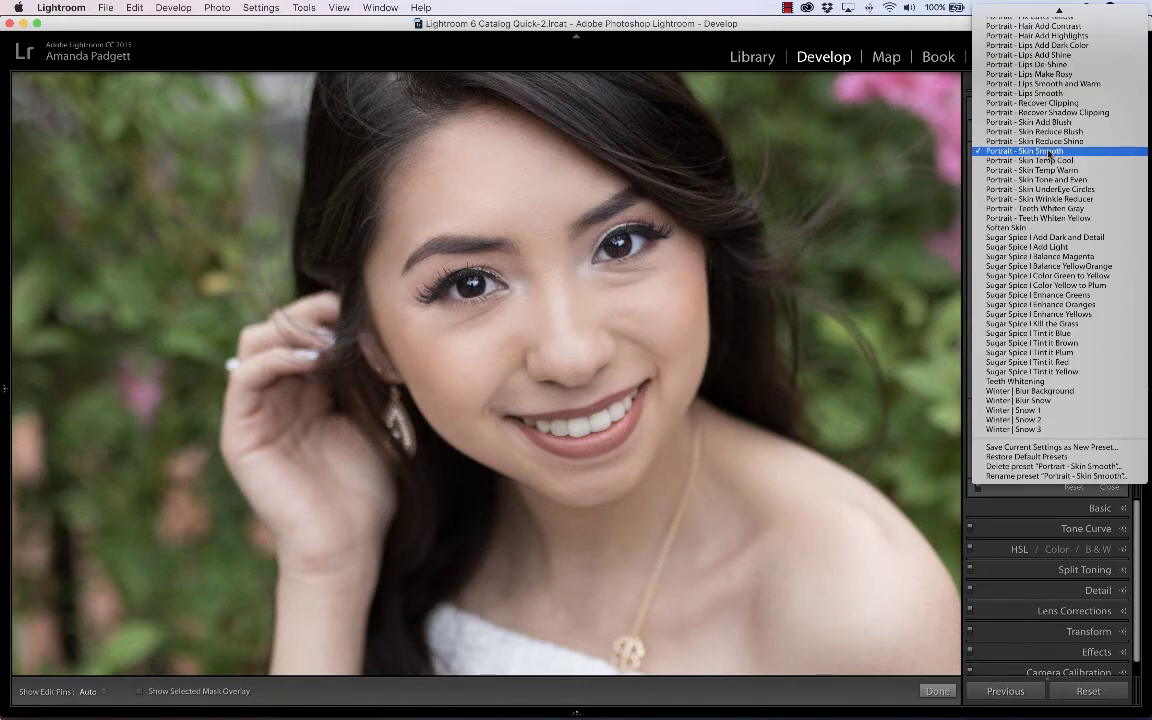
scroll(1046, 157, "up", 1)
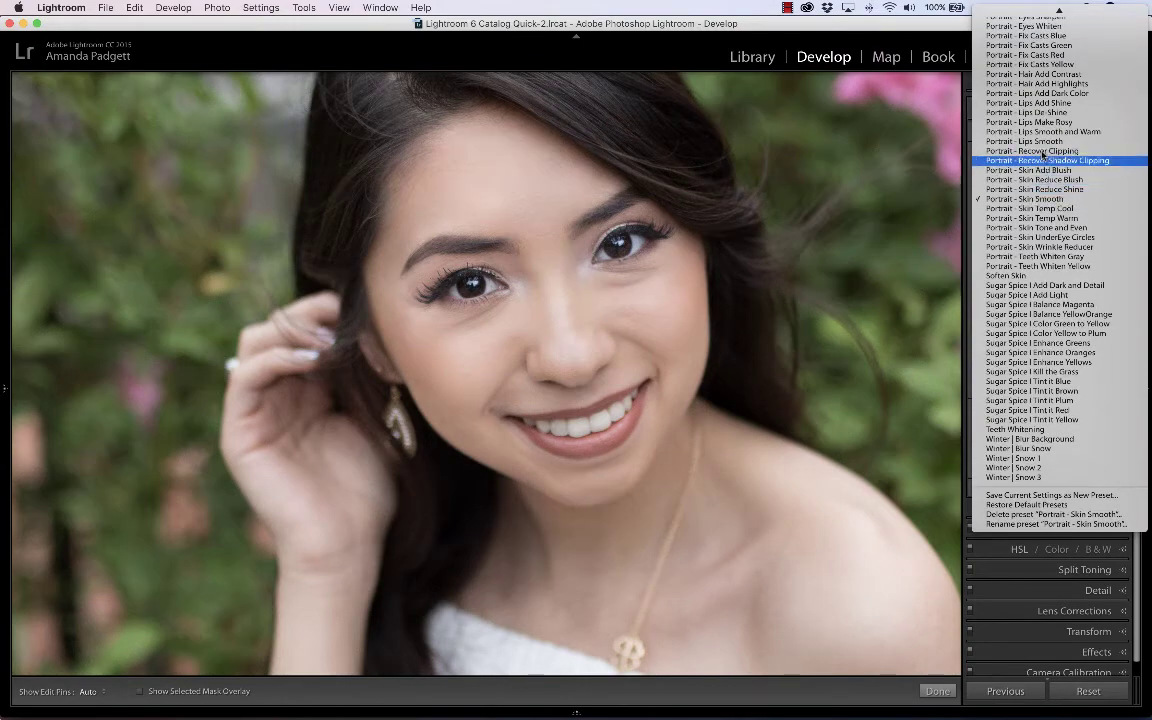
scroll(1043, 143, "up", 3)
scroll(1043, 143, "up", 10)
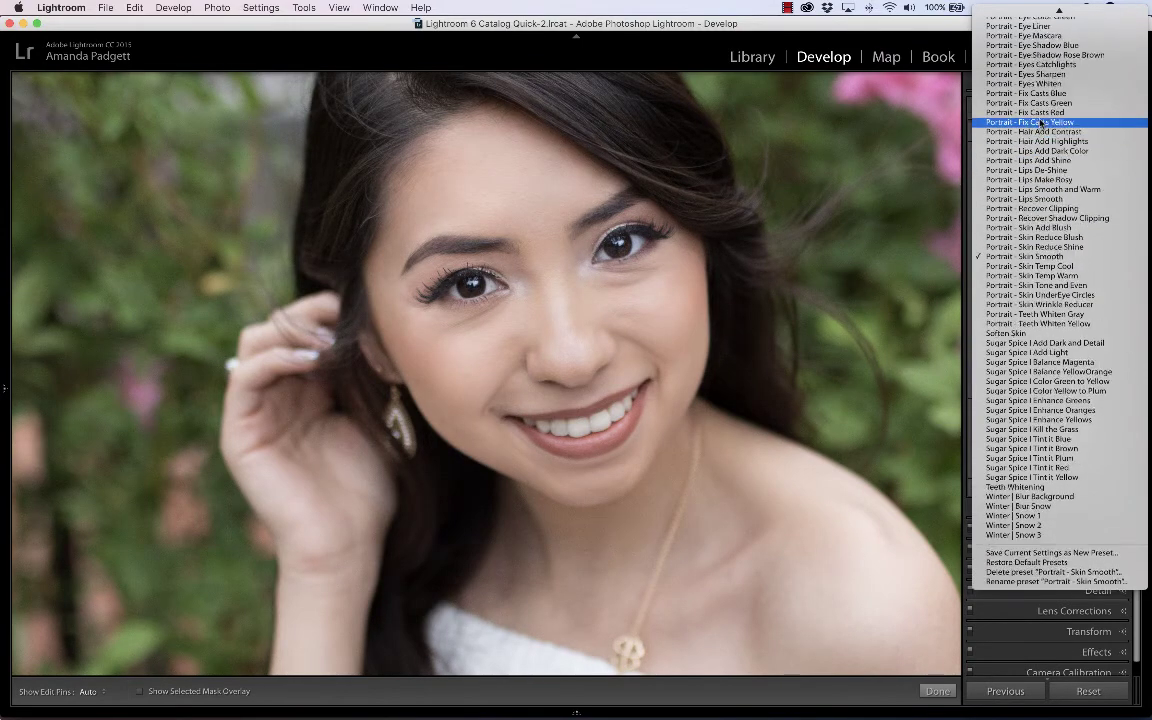
scroll(1041, 124, "up", 1)
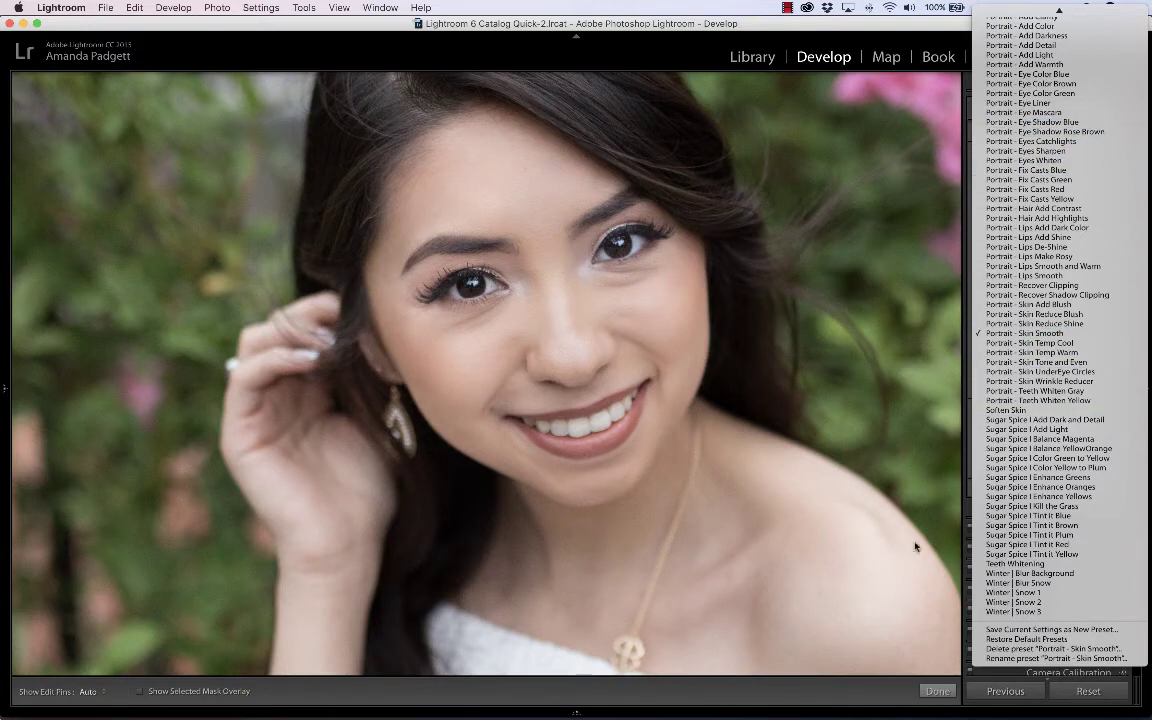
left_click(937, 689)
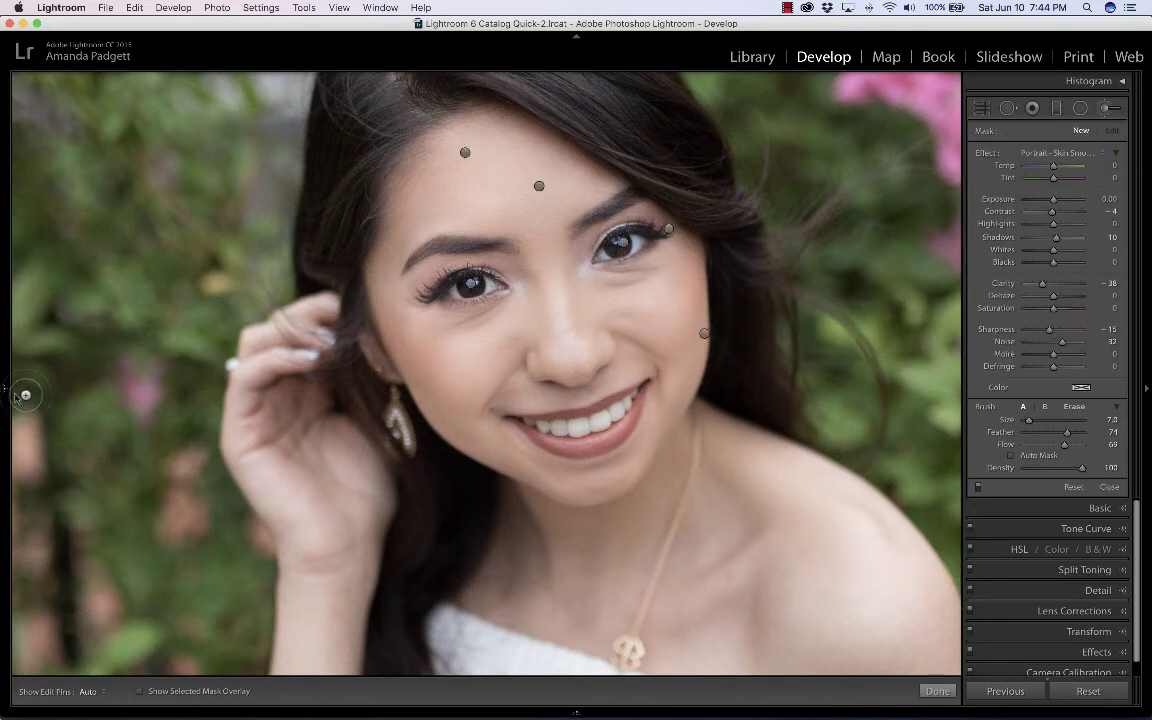
Apply the saved "brushes" snapshot to the portrait and undo it
mouse_move(8, 358)
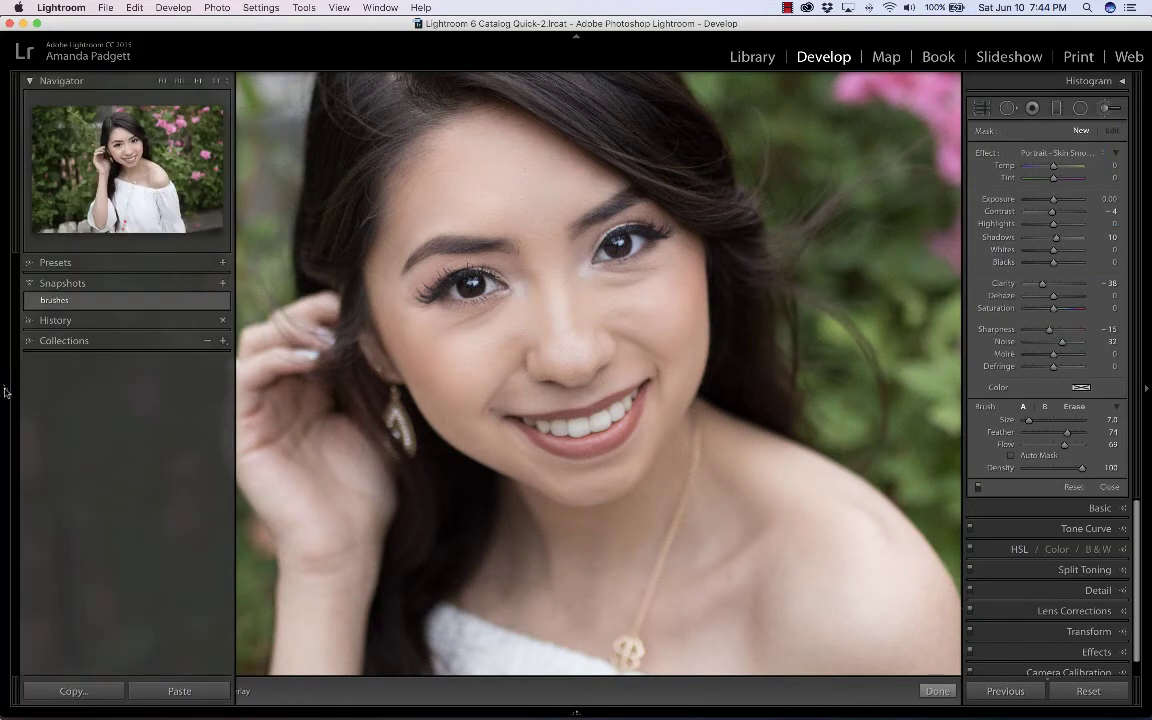
left_click(63, 303)
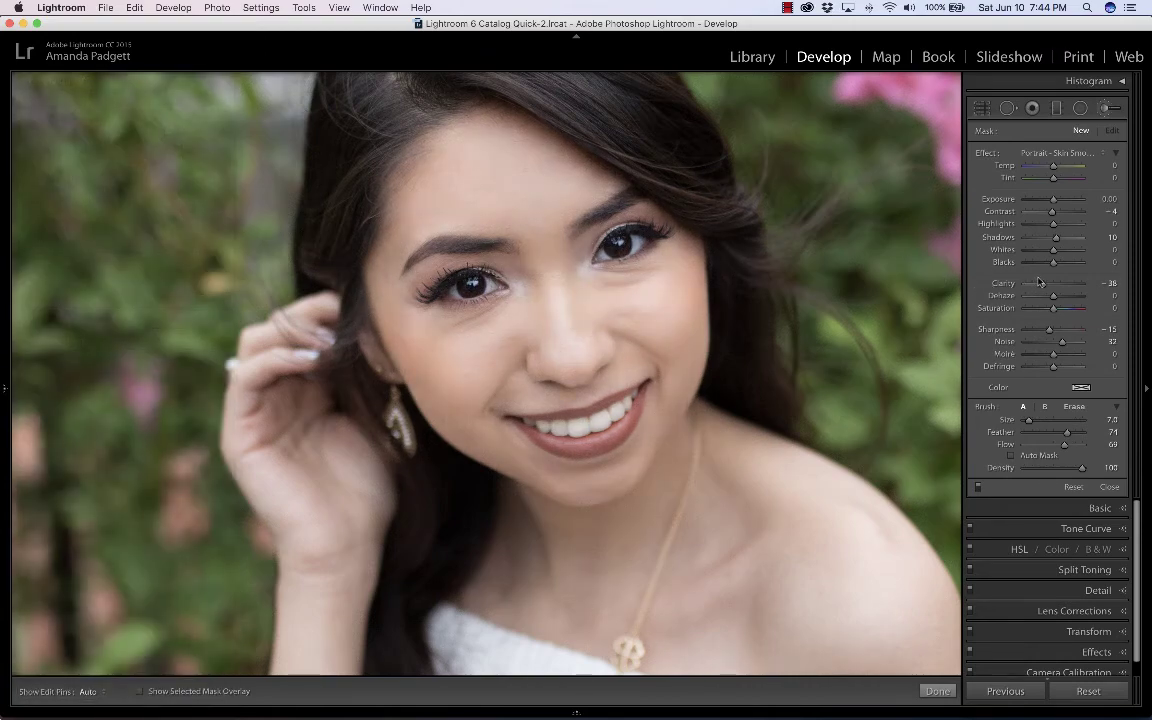
key("super+z")
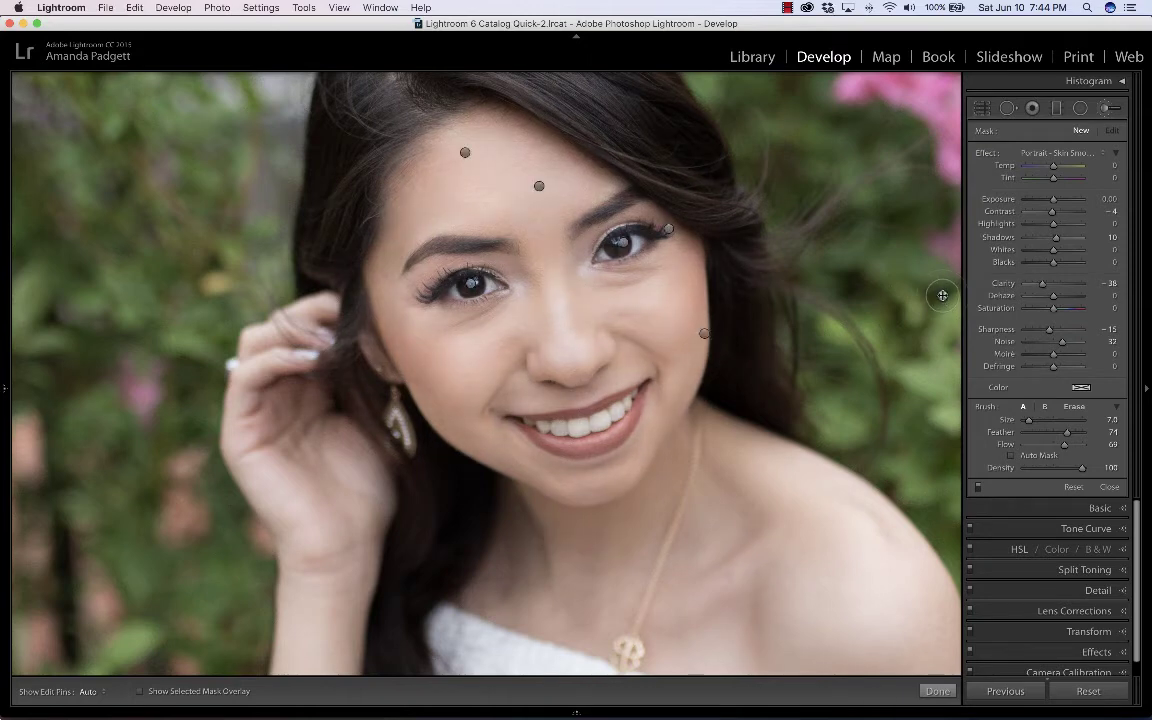
Save the current edit as a new snapshot named "brushes update"
key("super+n")
type("brushe")
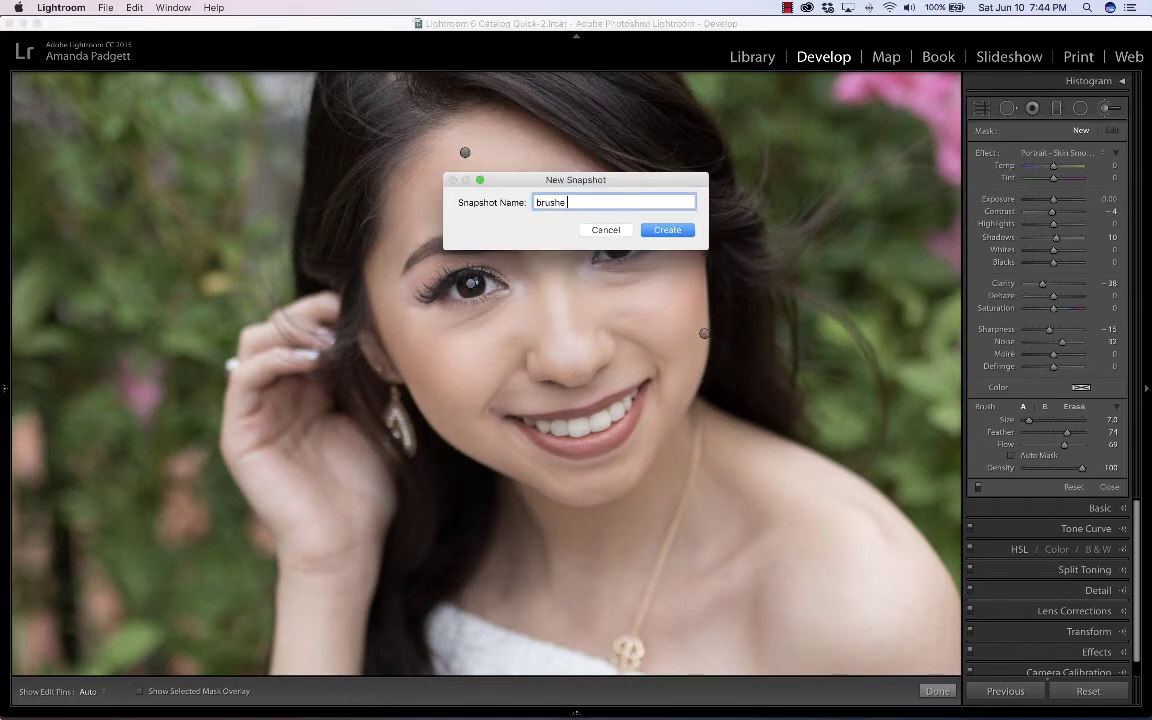
type("s update")
key("Return")
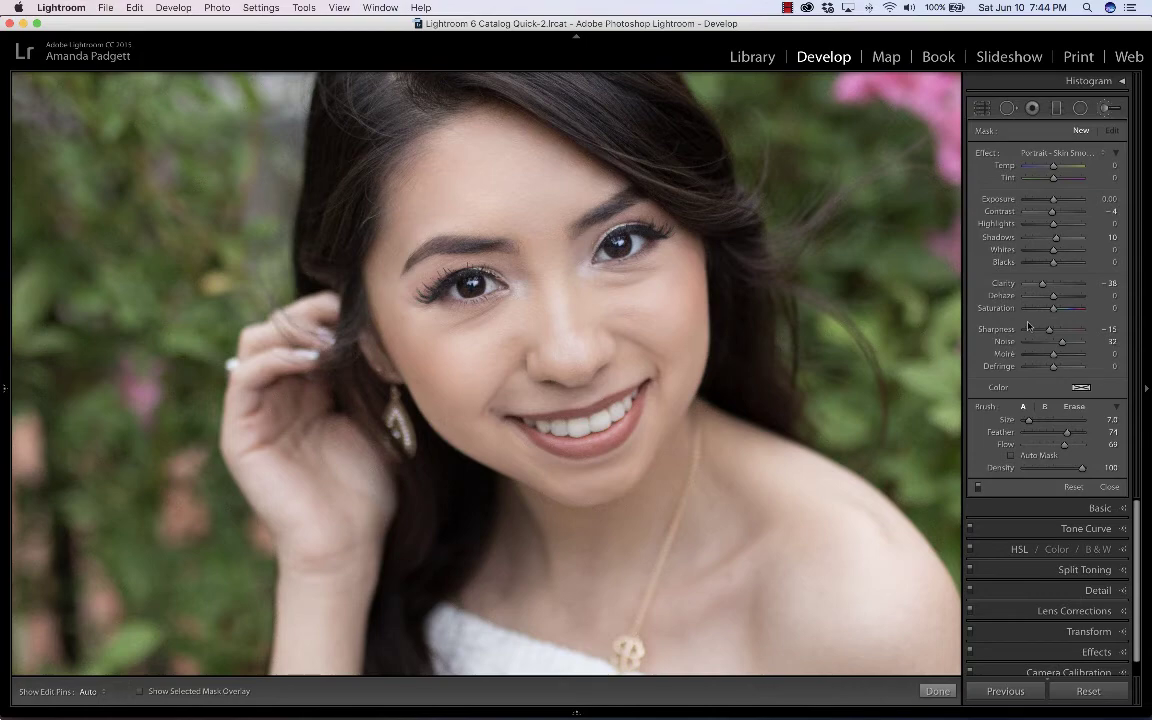
Compare the retouched portrait side by side with its original in an enlarged view and leave brush editing
key("y")
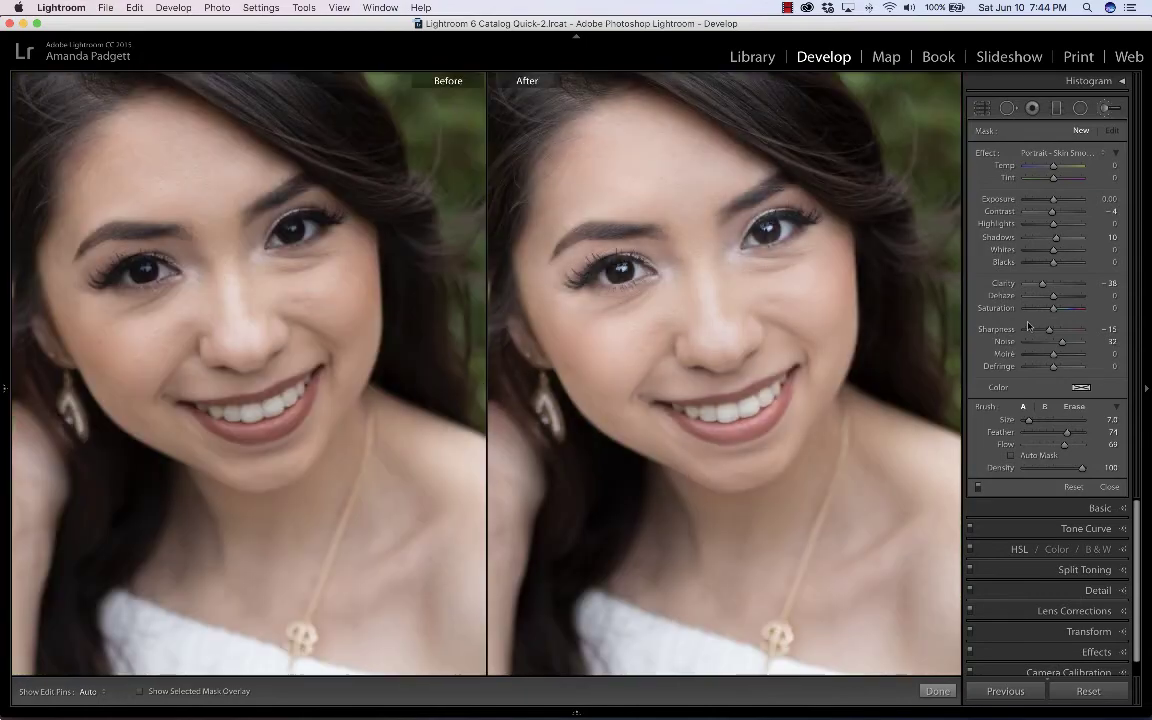
left_click(1146, 387)
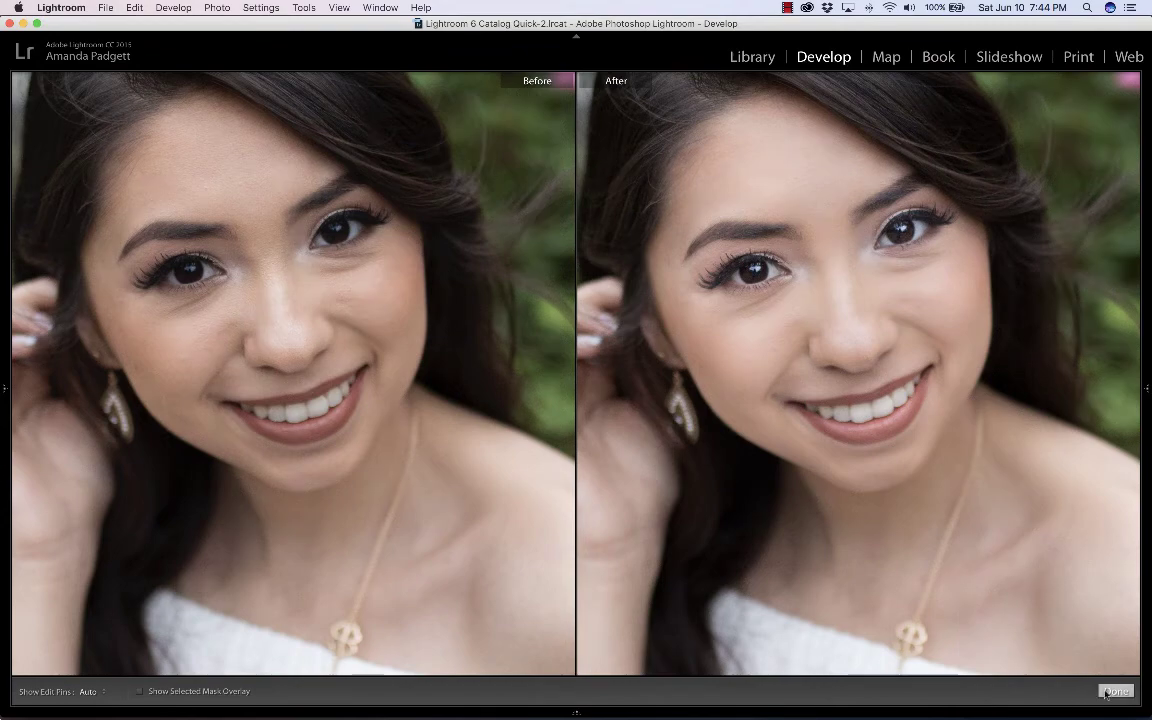
left_click(1115, 691)
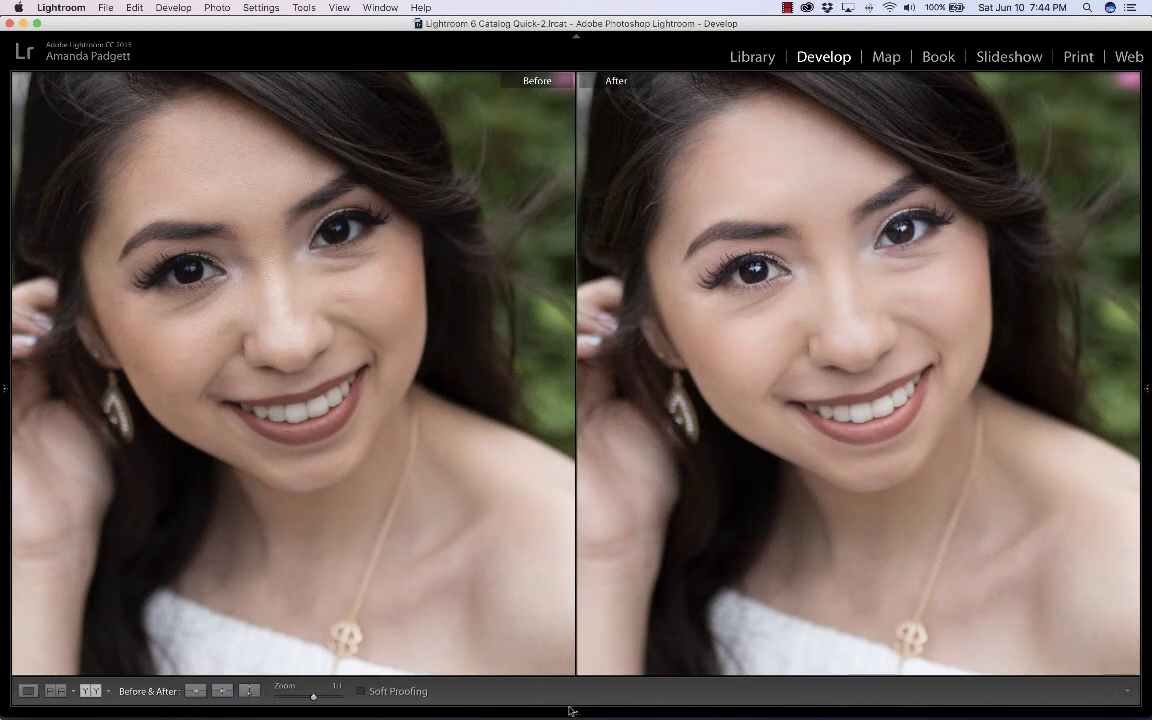
Open the curly-haired portrait IMG_9937.CR2 and examine the whole face in the before and after comparison
mouse_move(568, 711)
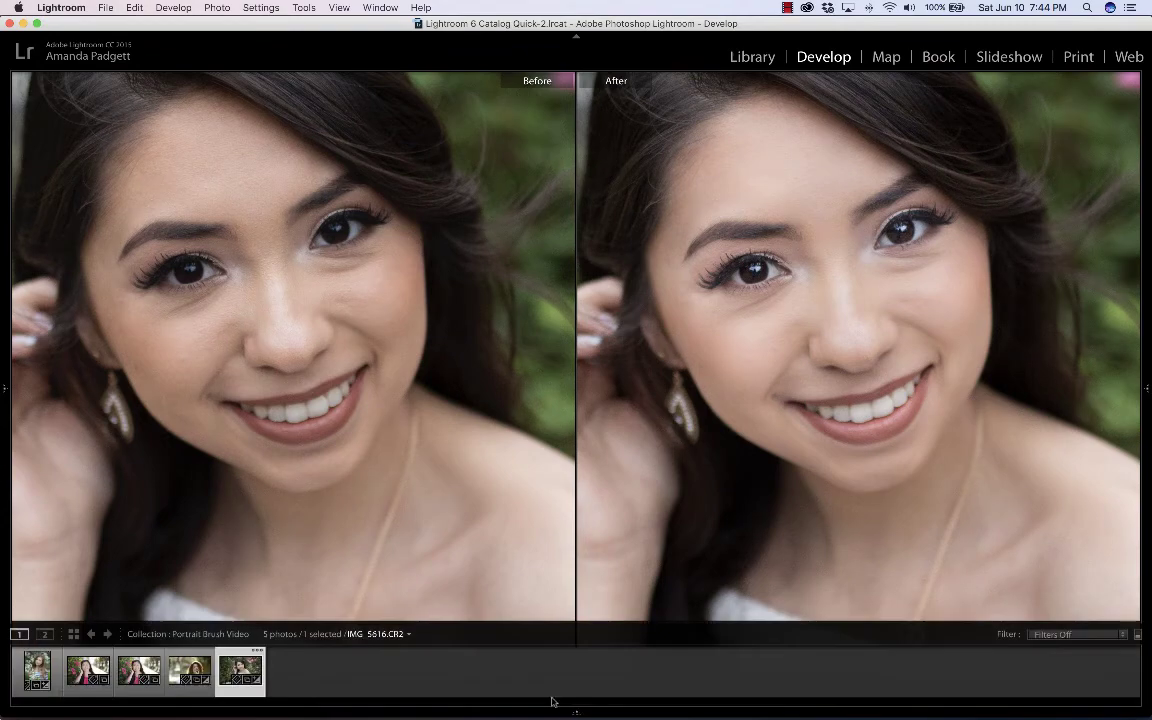
left_click(178, 668)
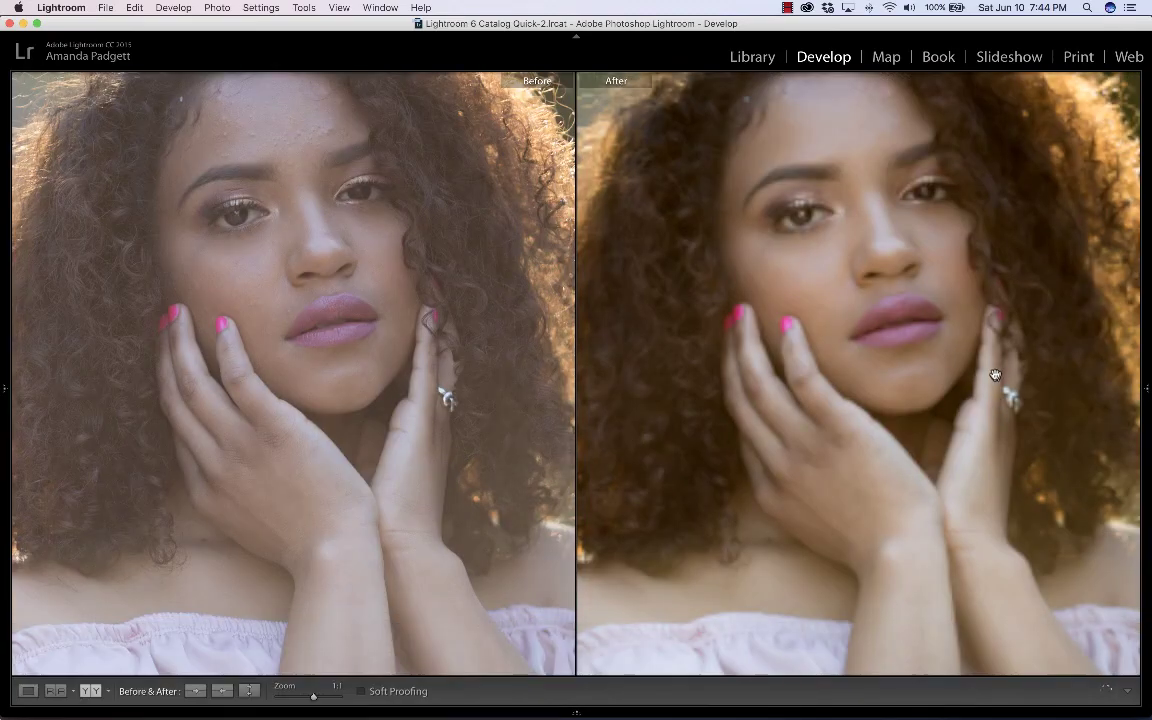
left_click_drag(1036, 342, 1010, 457)
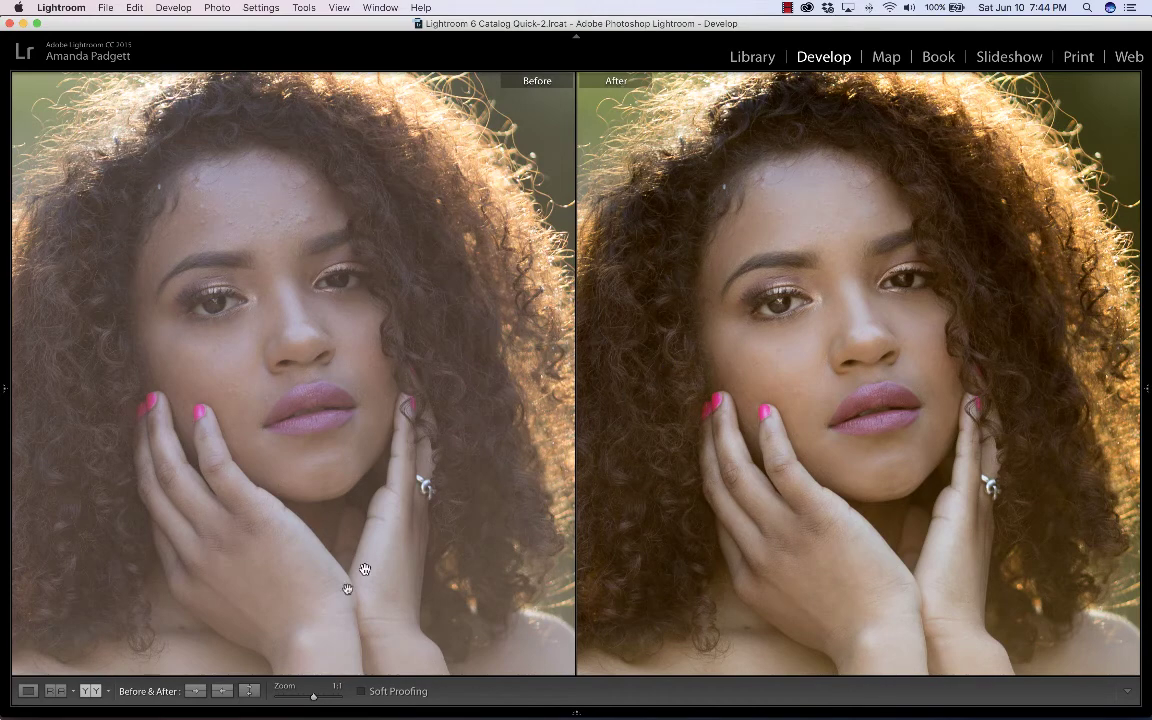
Compare before and after of the white-blossom portrait, close up and as a whole, and return to the smiling dark-haired portrait
mouse_move(563, 712)
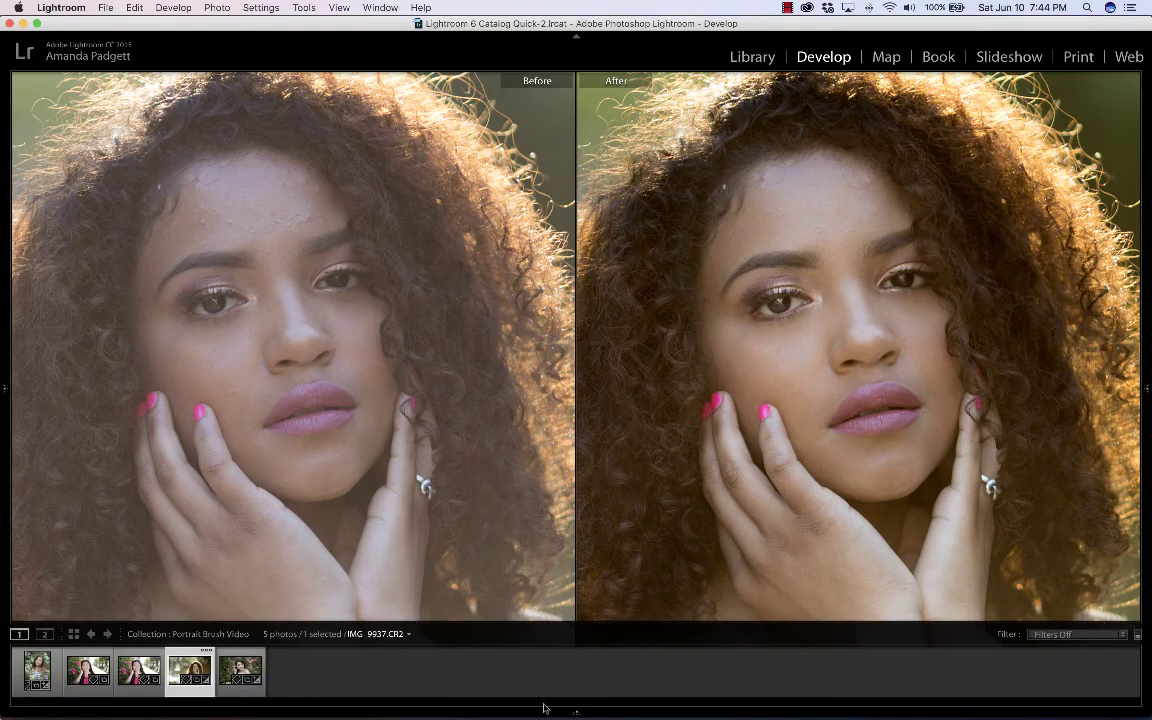
left_click(37, 668)
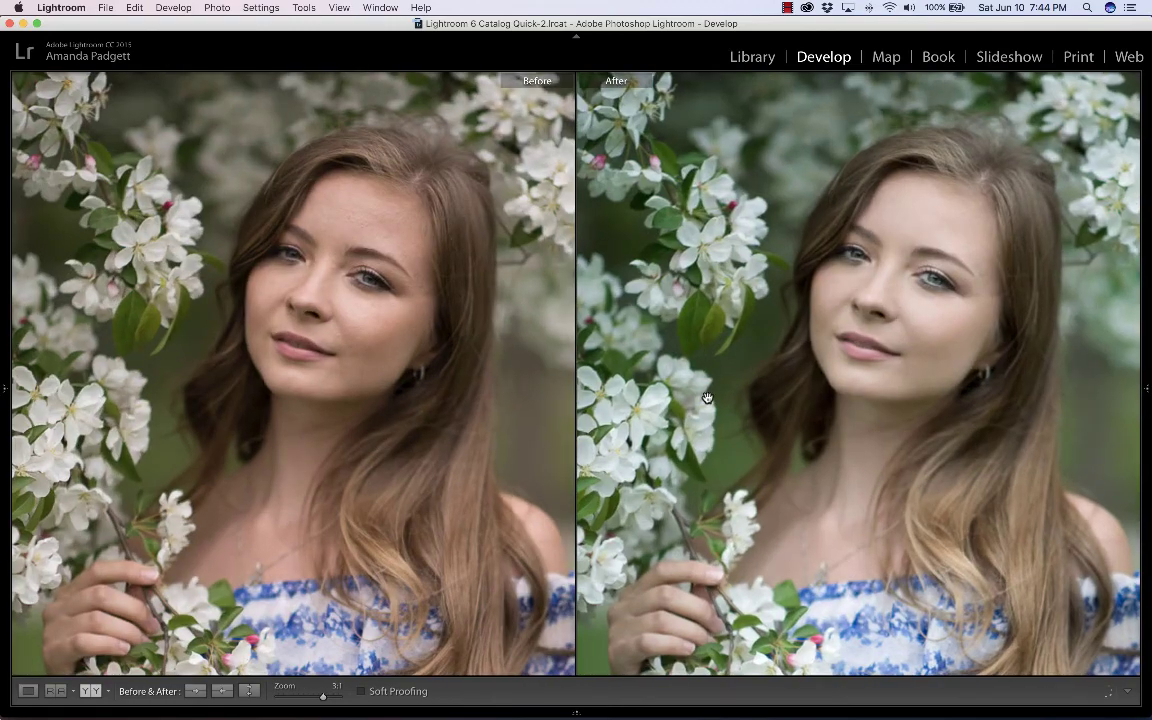
left_click(707, 397)
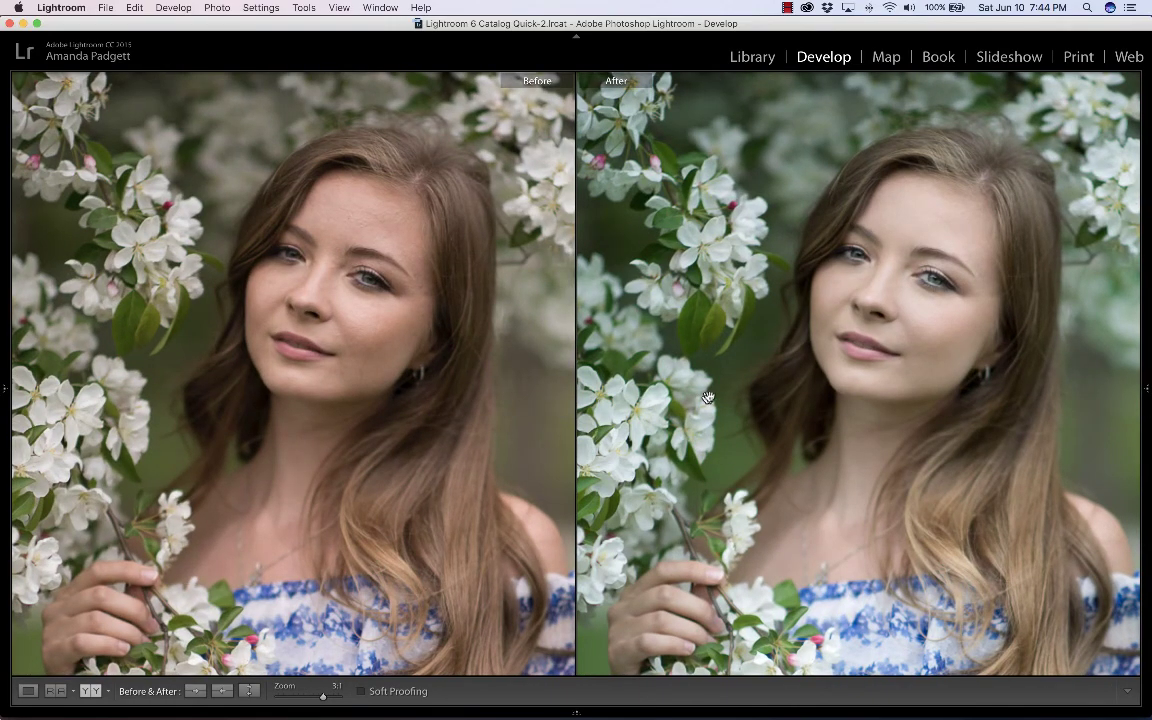
mouse_move(1149, 345)
left_click(946, 428)
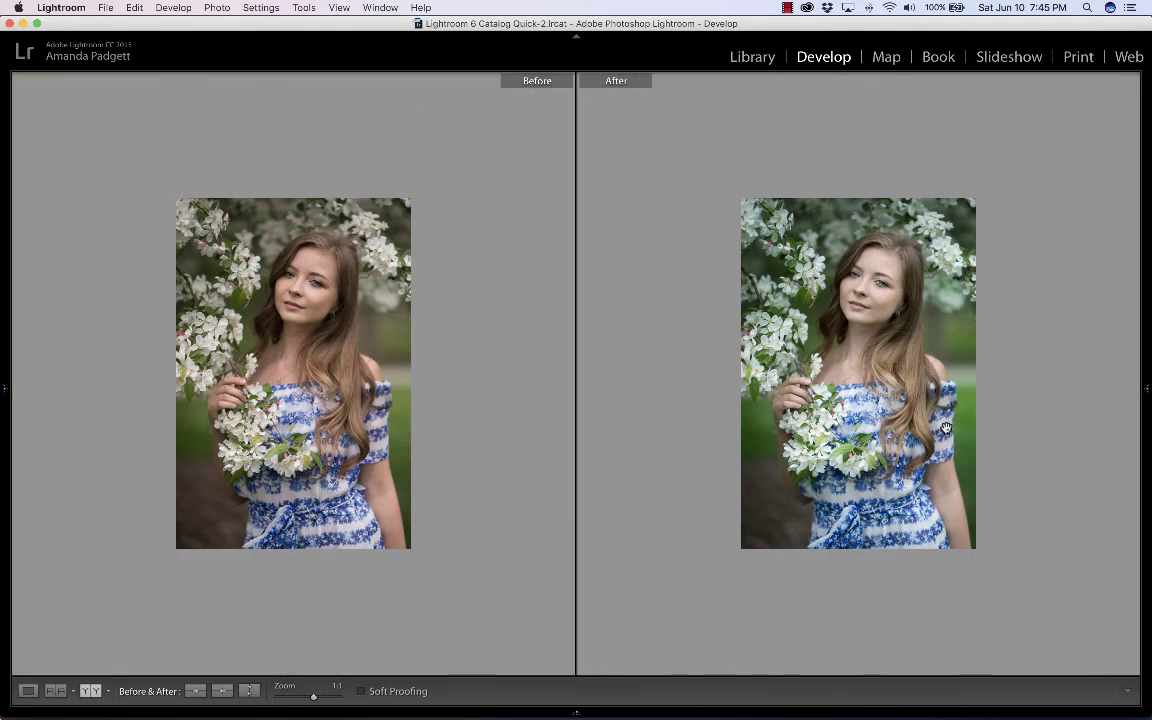
mouse_move(575, 712)
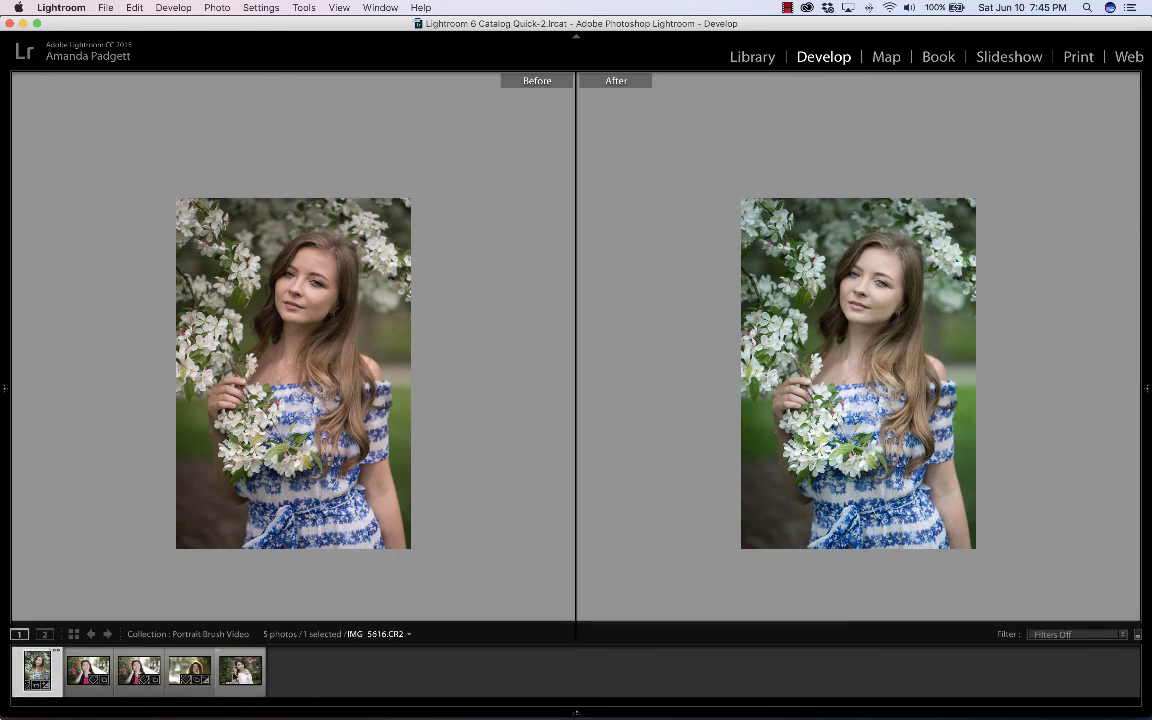
left_click(240, 672)
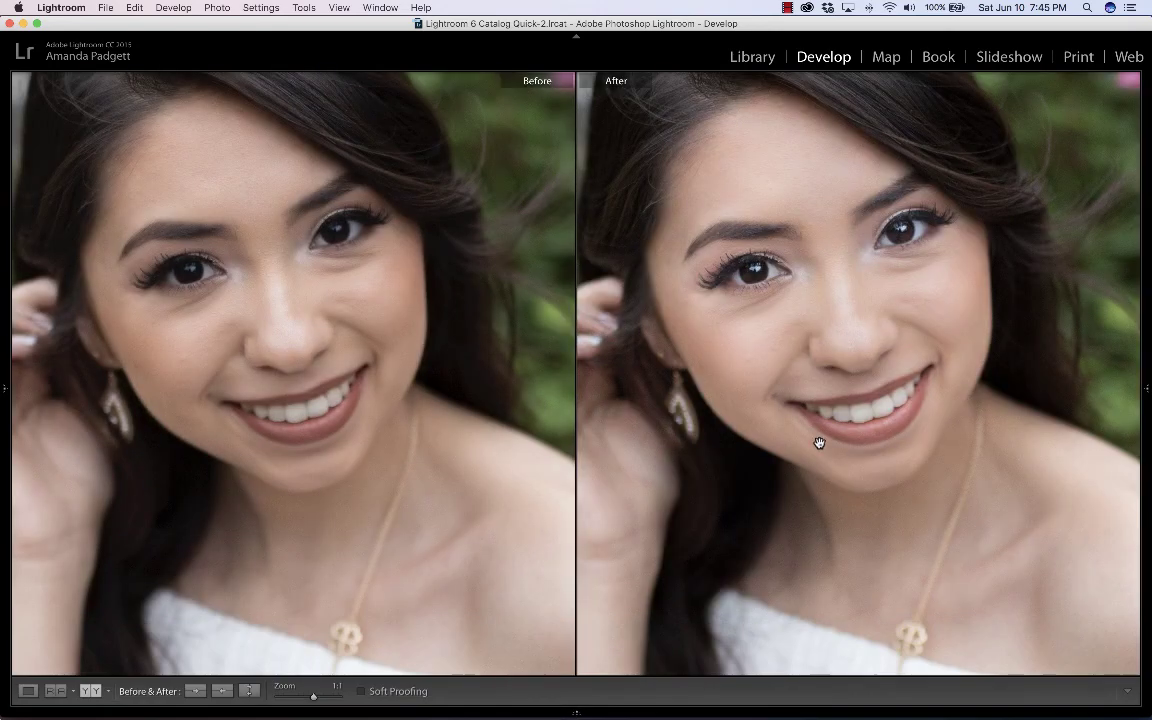